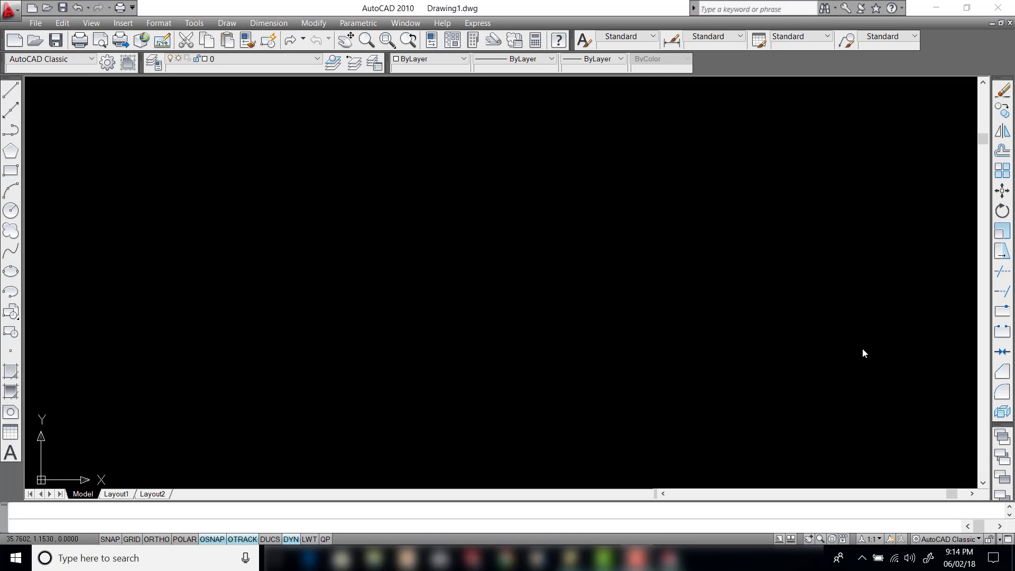
- Draw a circle of radius 20 and zoom to show the whole drawing
click(631, 328)
text(c)
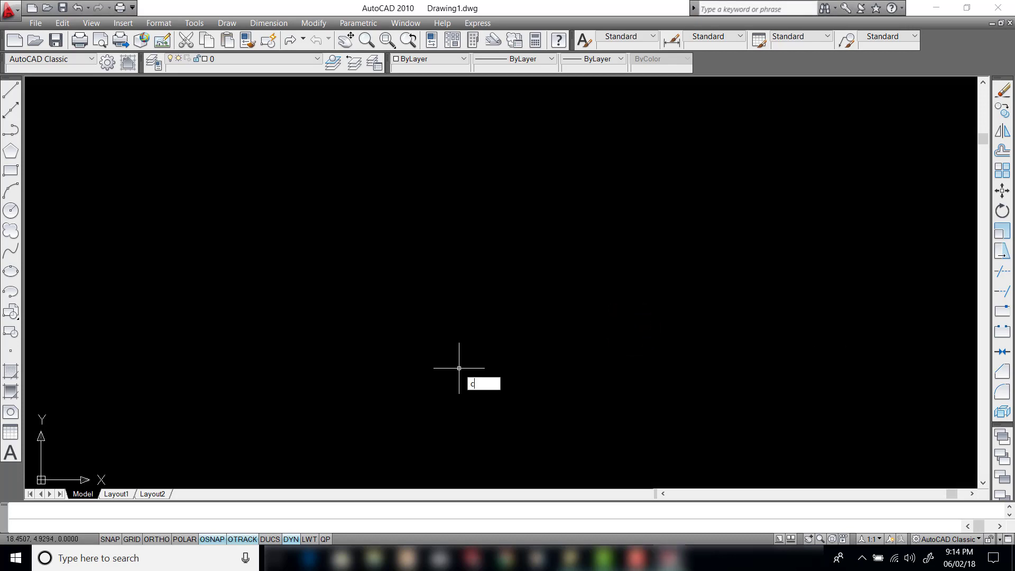
key(Return)
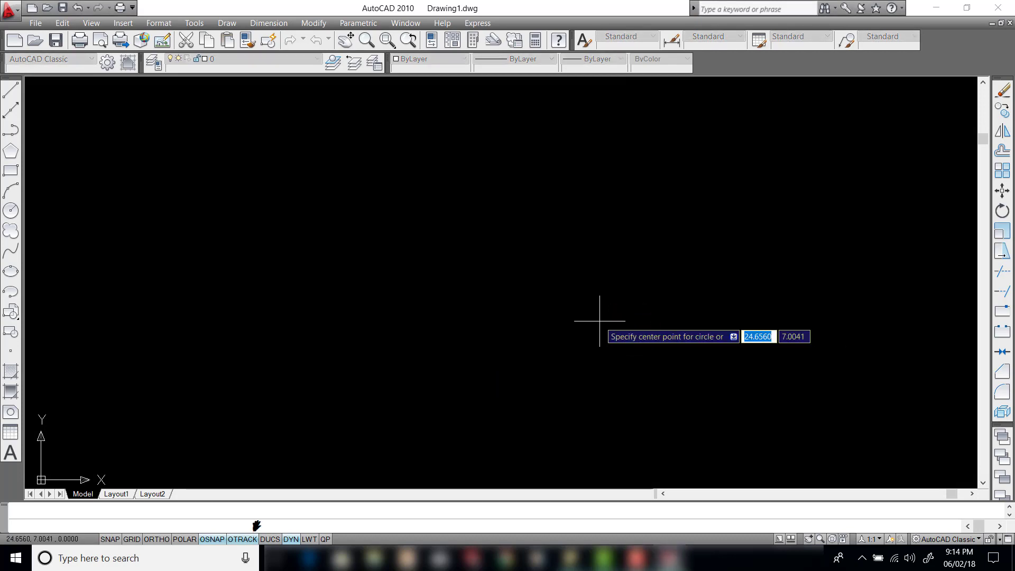
click(391, 305)
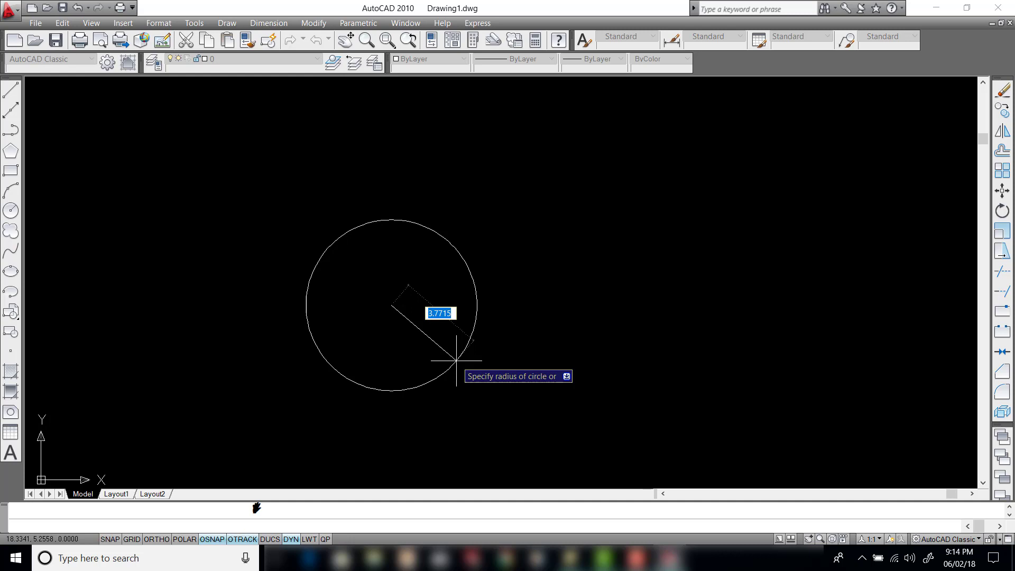
key(Return)
text(z)
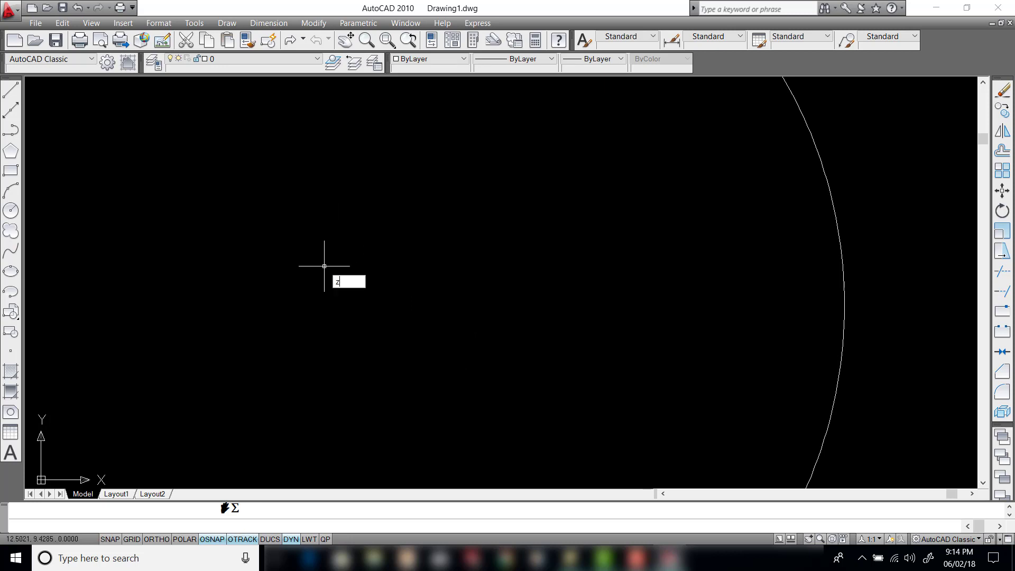
key(Return)
text(a)
key(Return)
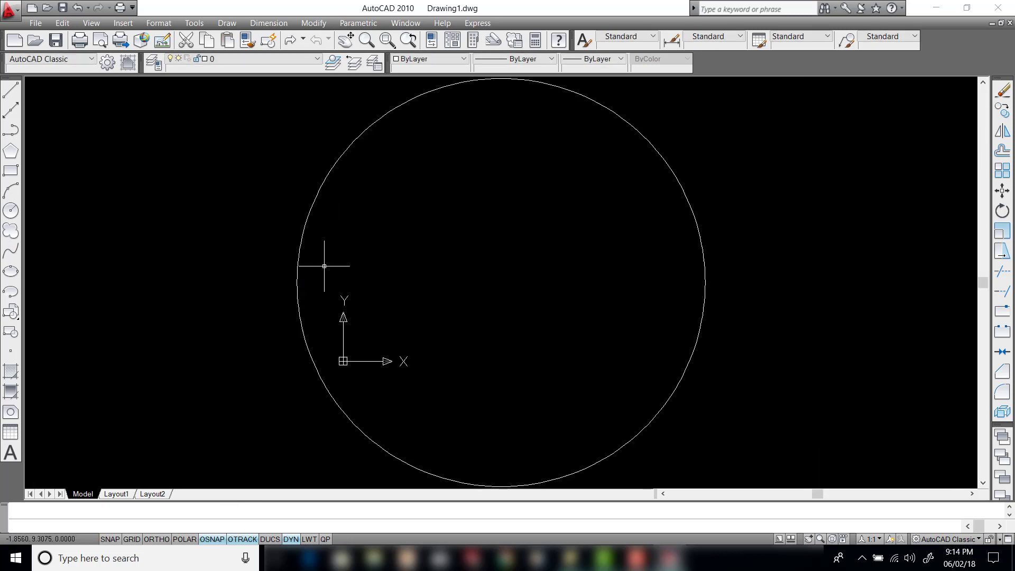
- Move the radius-20 circle to the right by its centre grip
scroll(414, 279, down, 2)
middle_drag(426, 283, 388, 312)
click(531, 221)
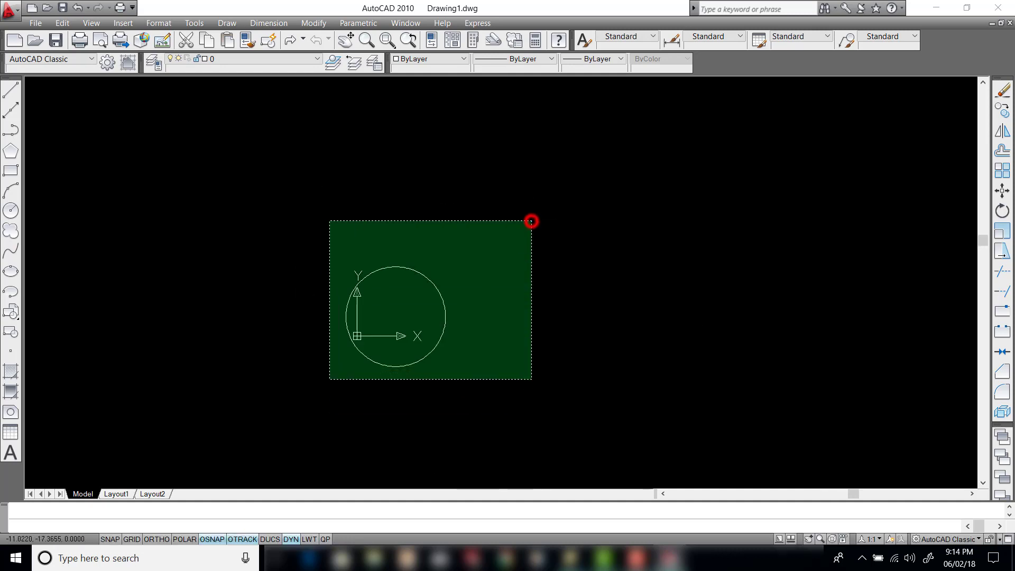
click(319, 392)
click(395, 317)
click(587, 305)
key(Escape)
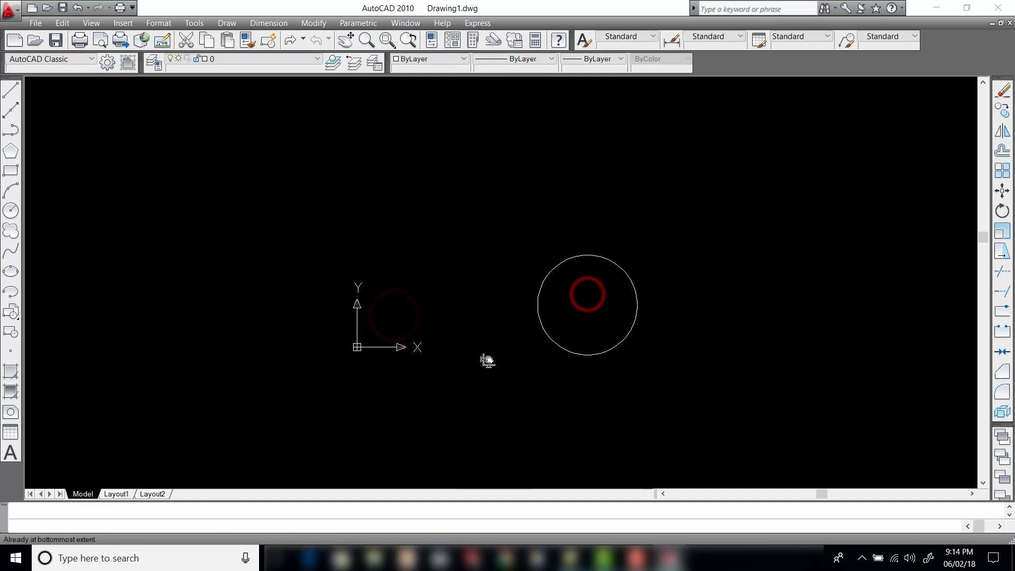
scroll(617, 312, up, 5)
- Draw a concentric circle of radius 34.5 around the first circle
scroll(611, 292, down, 2)
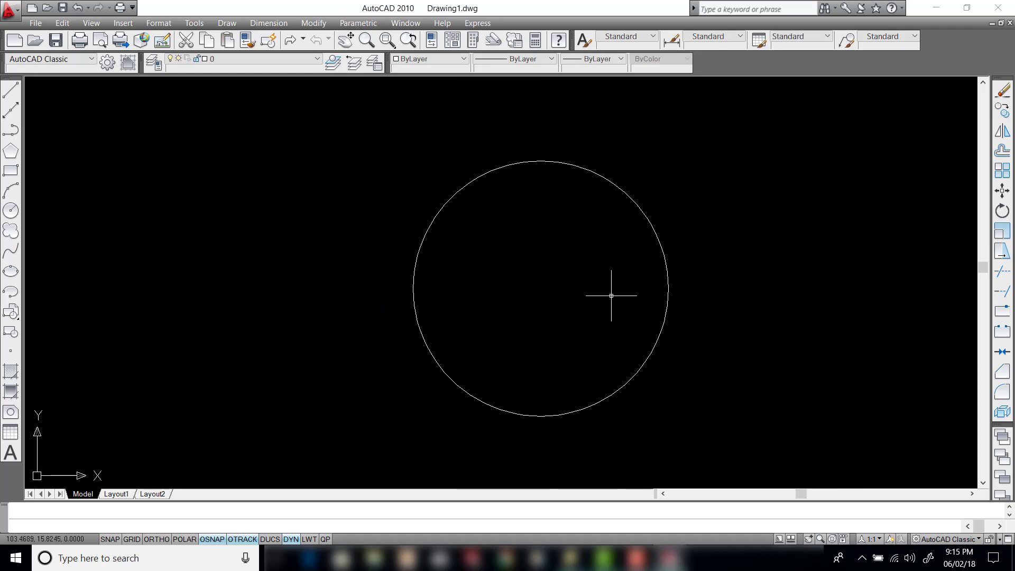
middle_drag(611, 293, 520, 304)
scroll(520, 304, down, 2)
text(c)
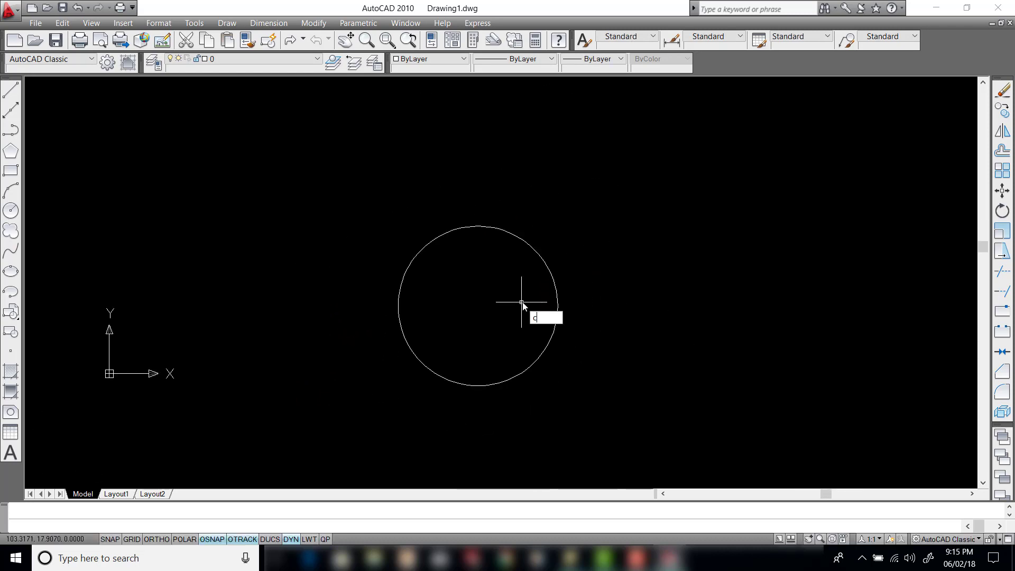
key(Return)
click(478, 305)
text(34.)
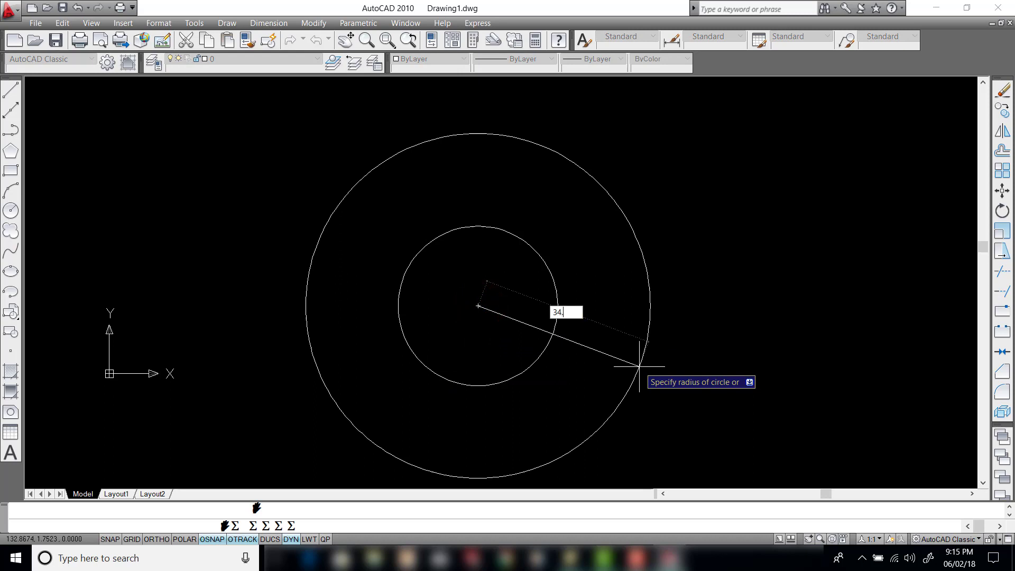
text(5)
key(Return)
- Add two more concentric circles of radius 109.5 and 125
scroll(597, 288, down, 2)
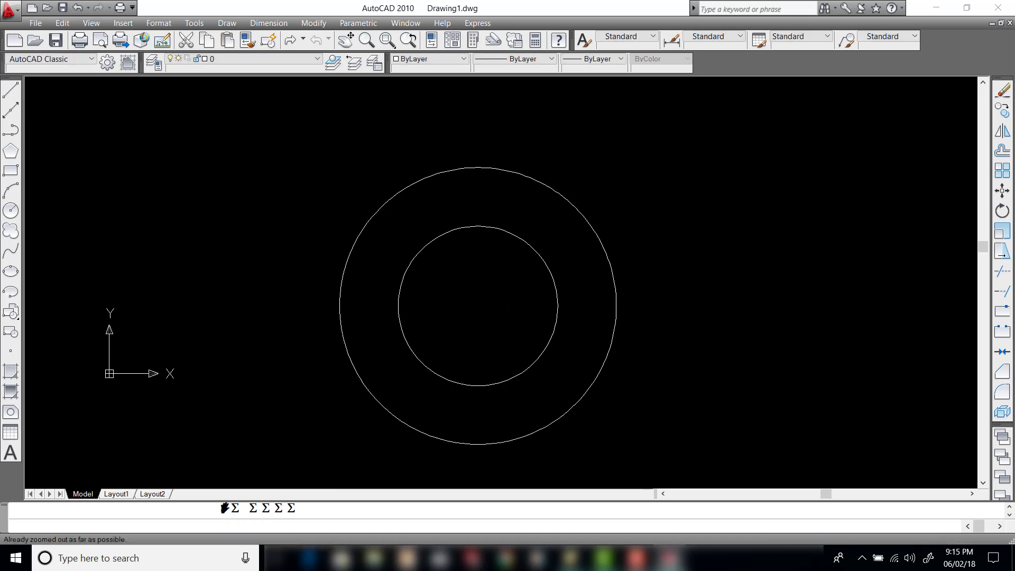
key(Return)
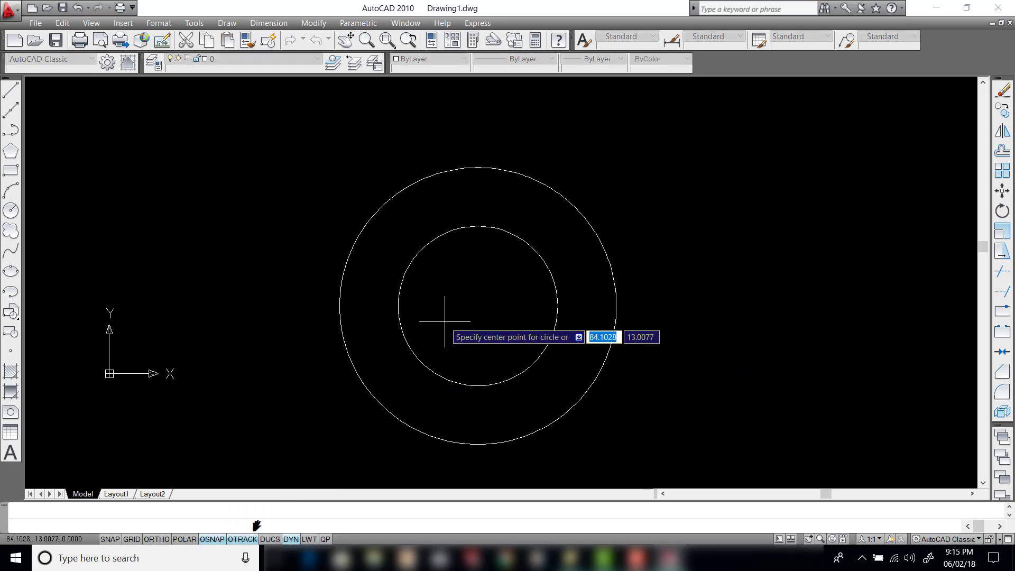
click(478, 307)
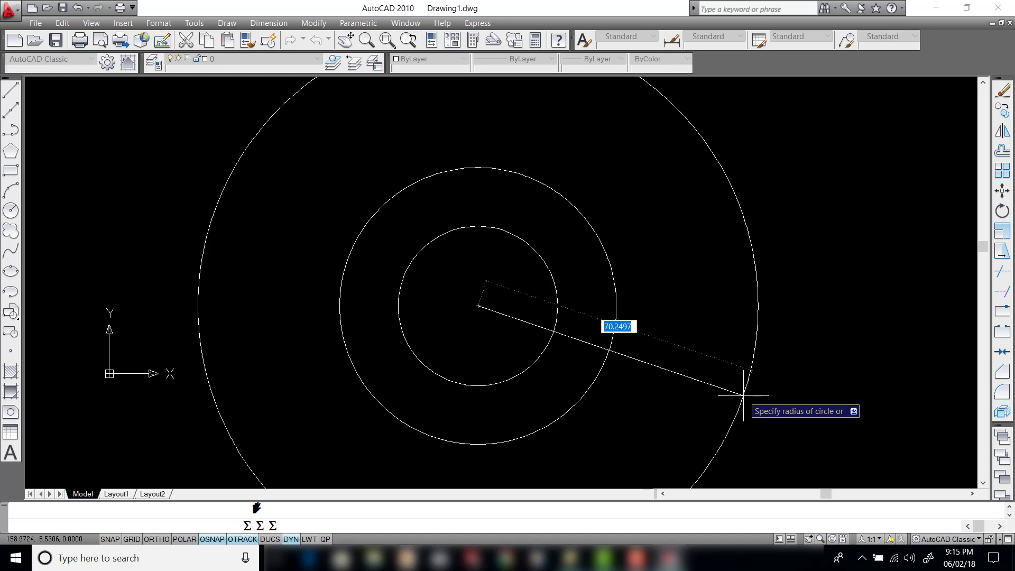
text(5)
key(Return)
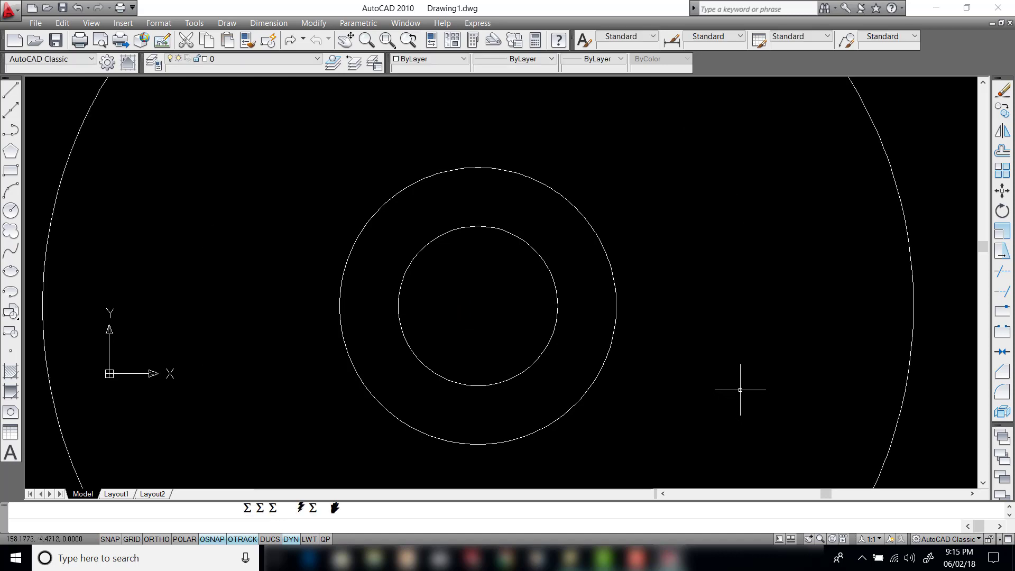
scroll(740, 390, down, 3)
scroll(739, 377, down, 4)
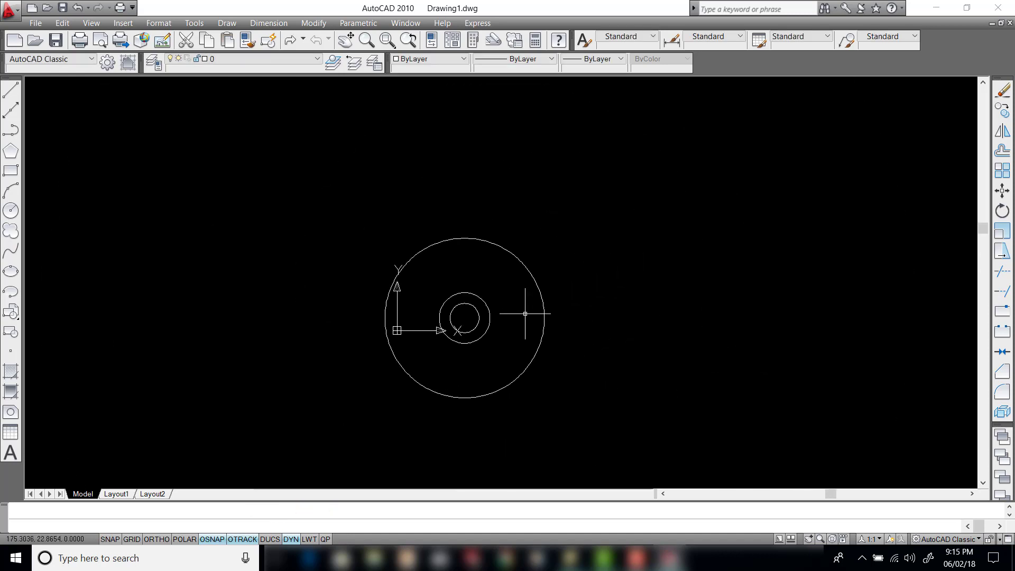
key(space)
click(465, 317)
text(125)
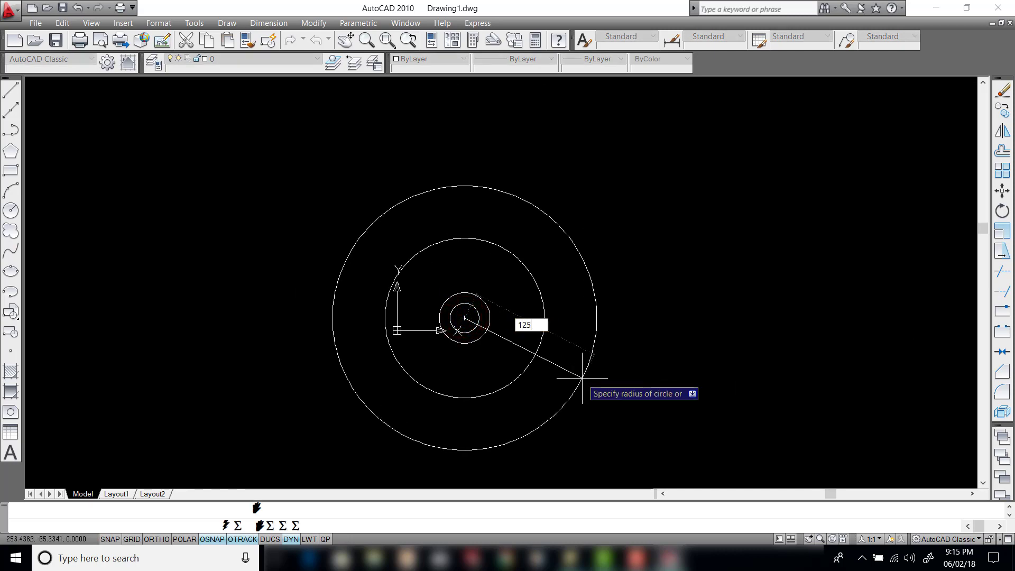
key(Return)
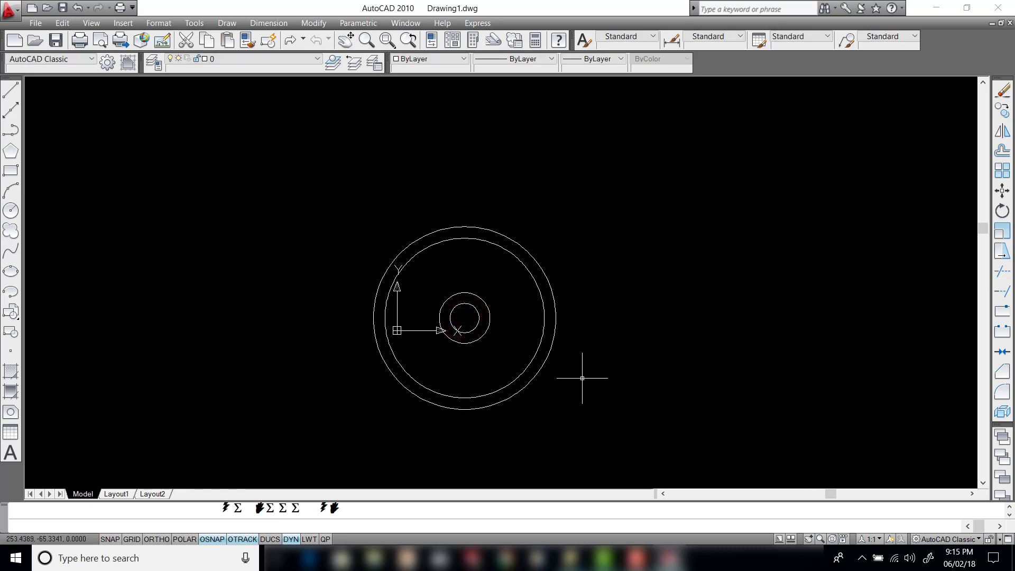
- Move all four concentric circles to the right by their shared centre
click(585, 205)
click(341, 442)
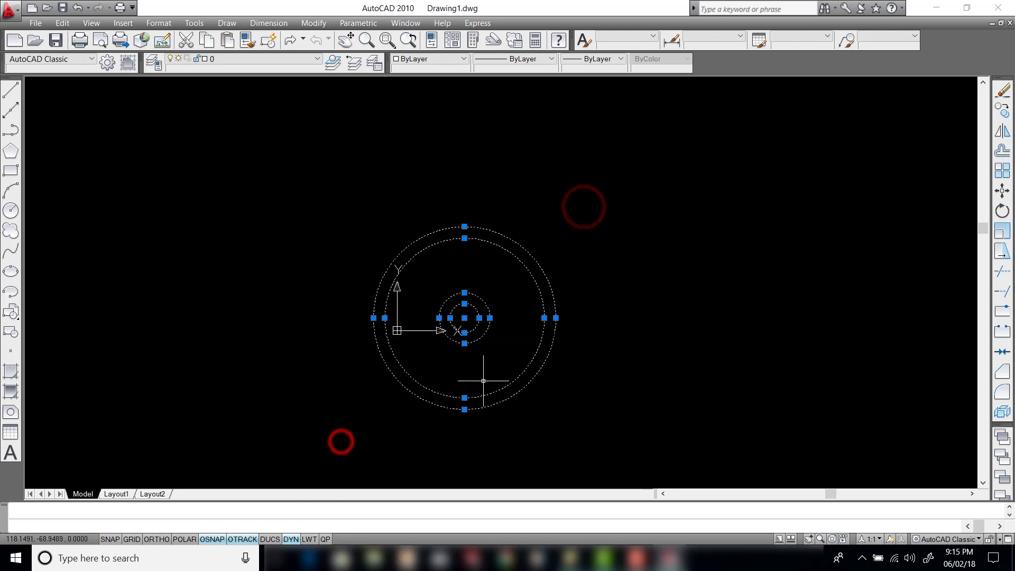
click(465, 318)
click(621, 306)
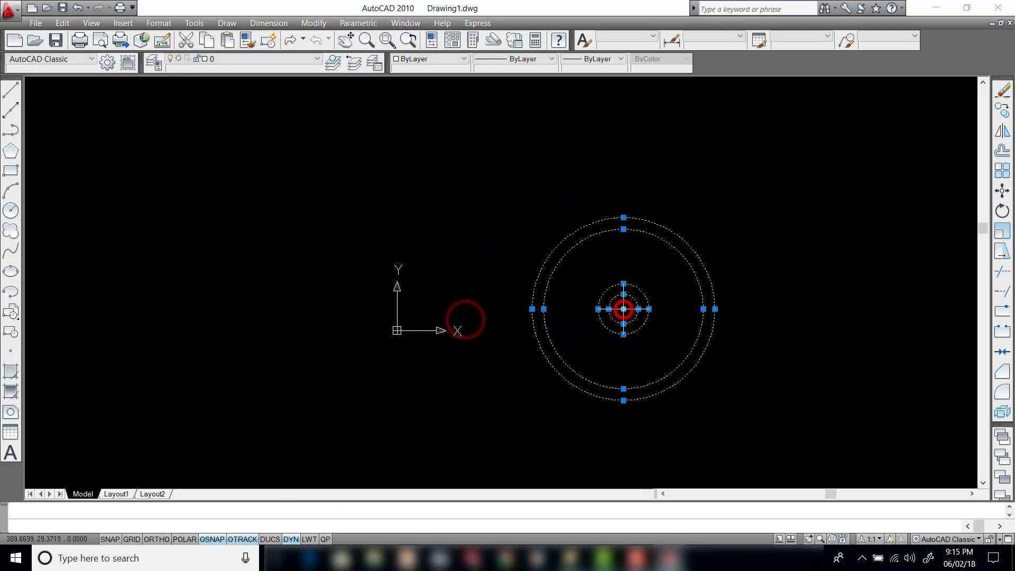
key(Escape)
middle_drag(619, 306, 456, 340)
scroll(575, 262, up, 2)
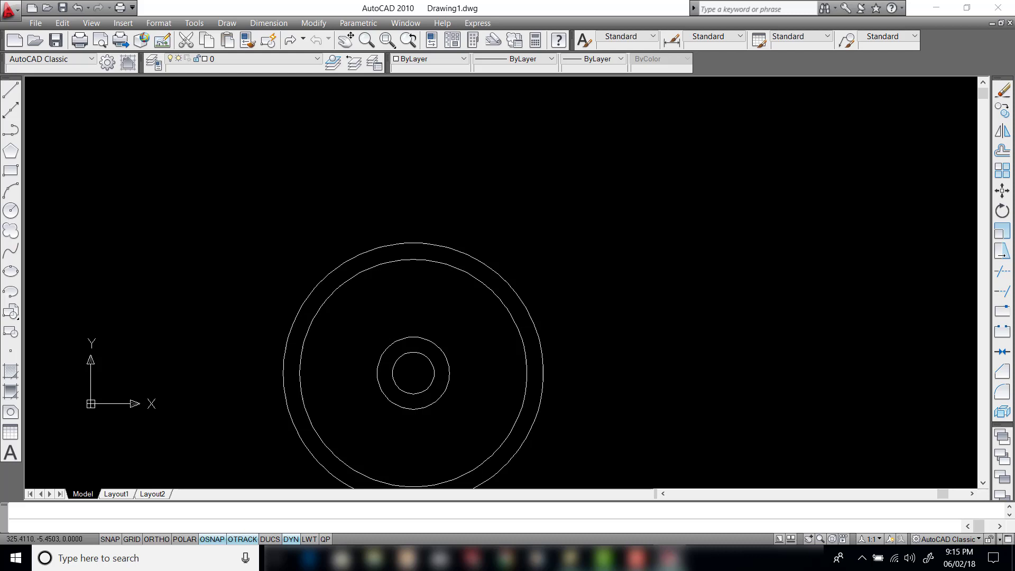
- Draw a horizontal line from the circles' centre past the outer circle with ORTHO on
click(11, 91)
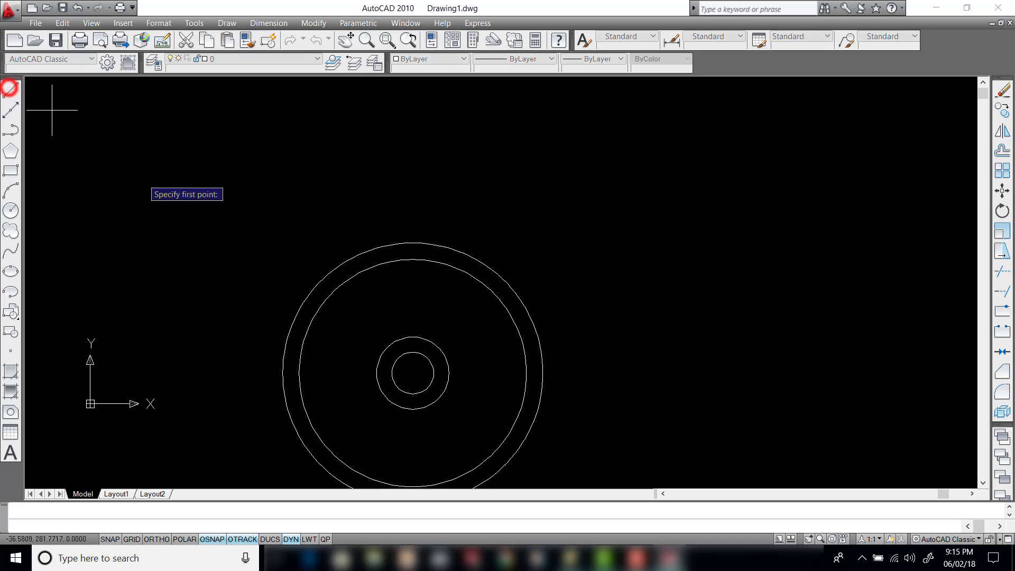
click(413, 372)
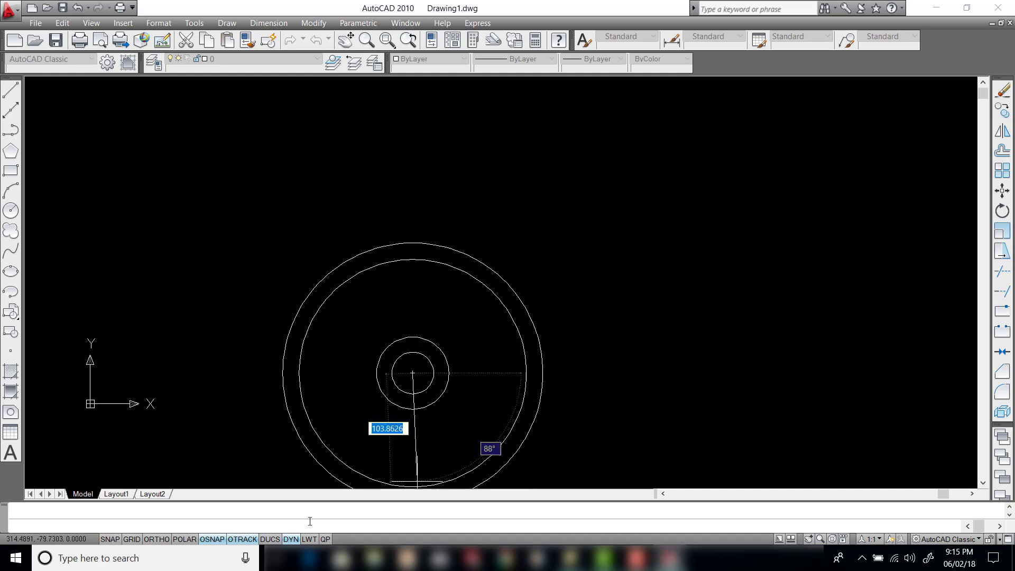
click(157, 539)
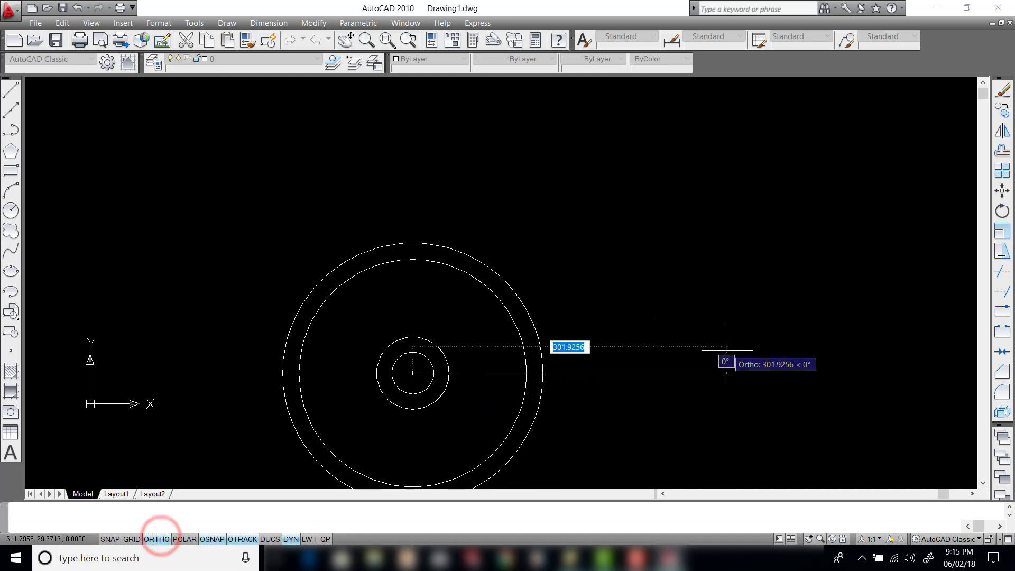
click(591, 353)
key(Return)
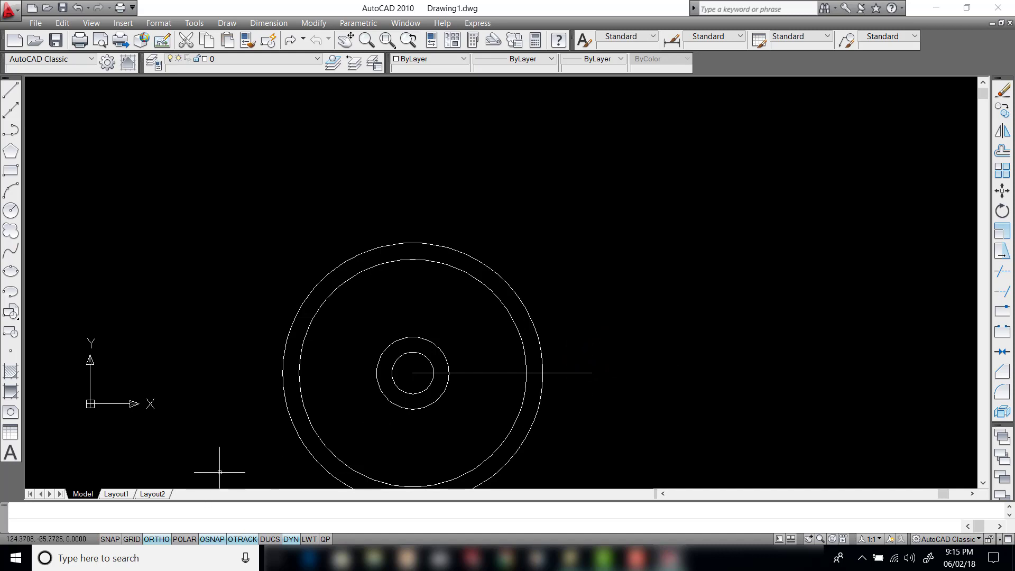
- Draw a 200-long line from the centre at 10° using polar tracking
click(185, 539)
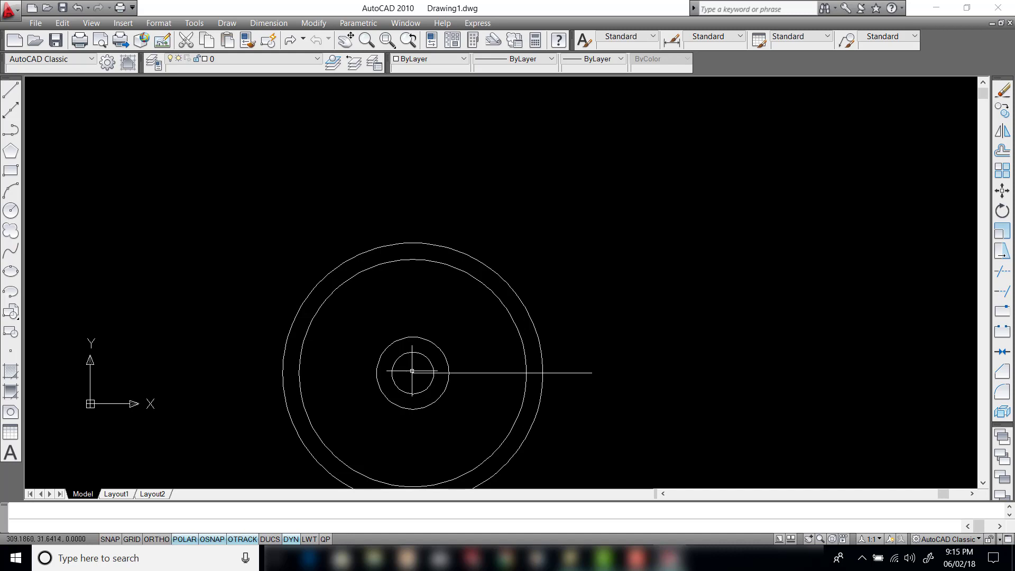
text(l)
key(Return)
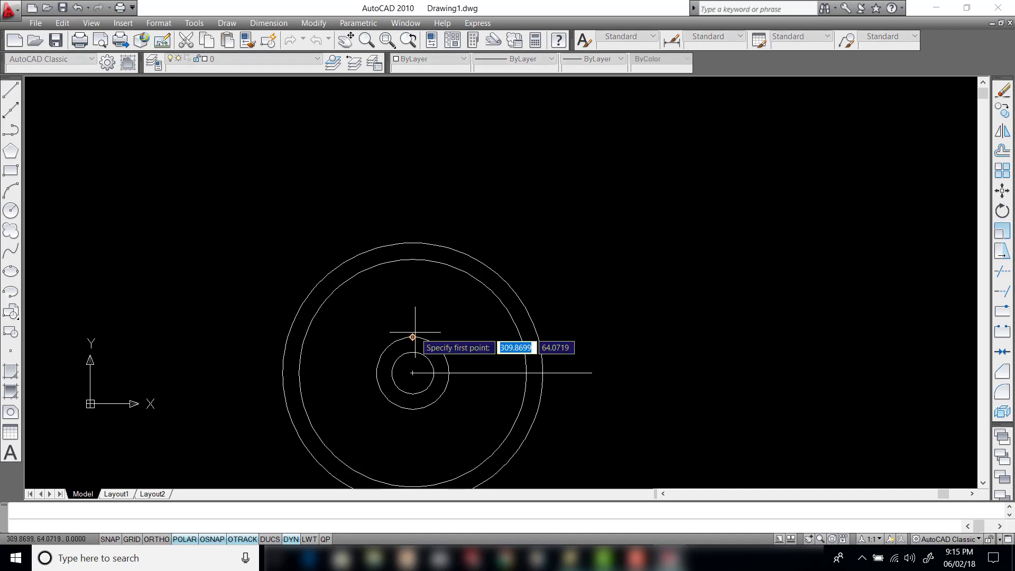
click(412, 373)
text(200)
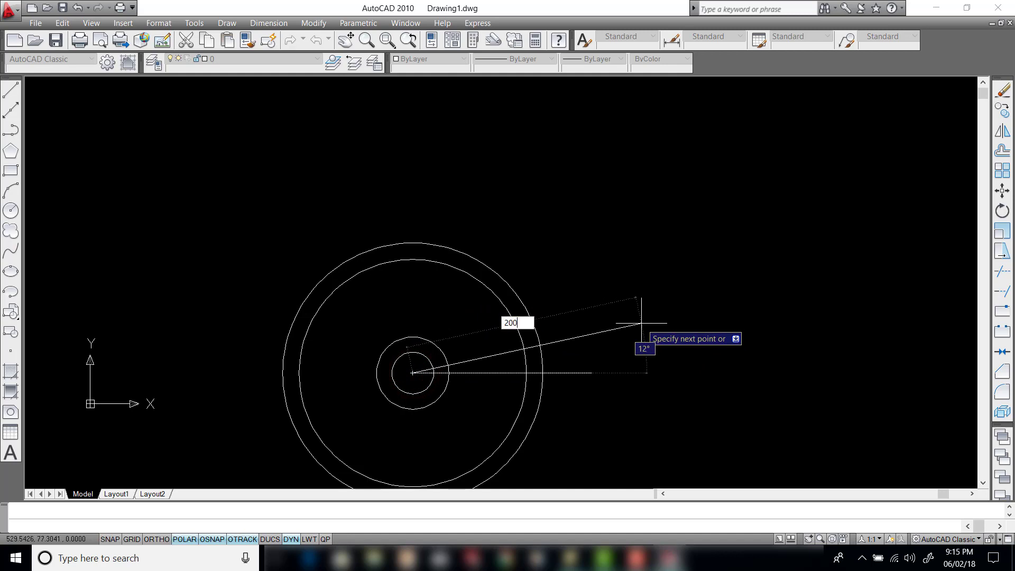
key(Tab)
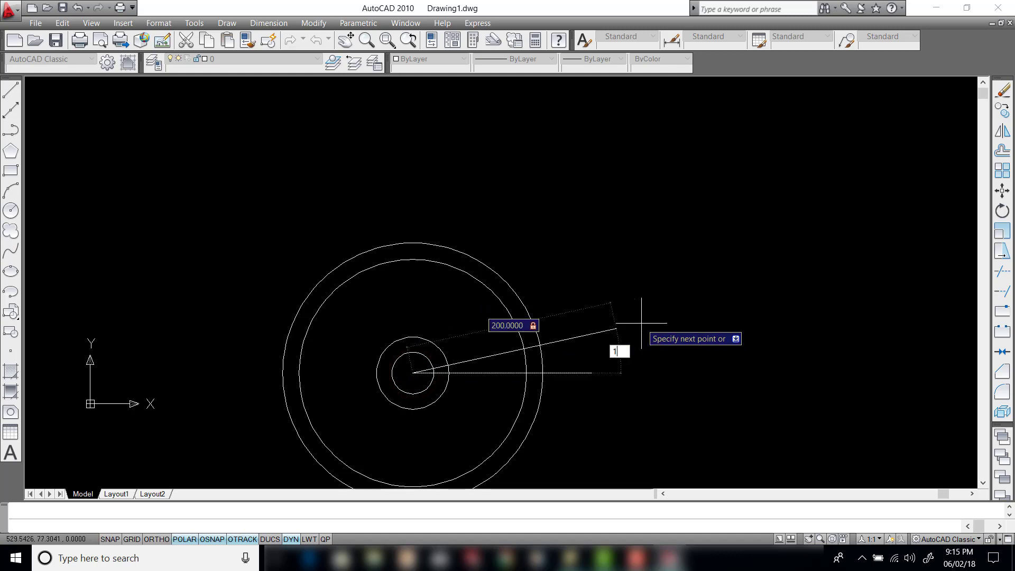
key(Return)
key(Return)
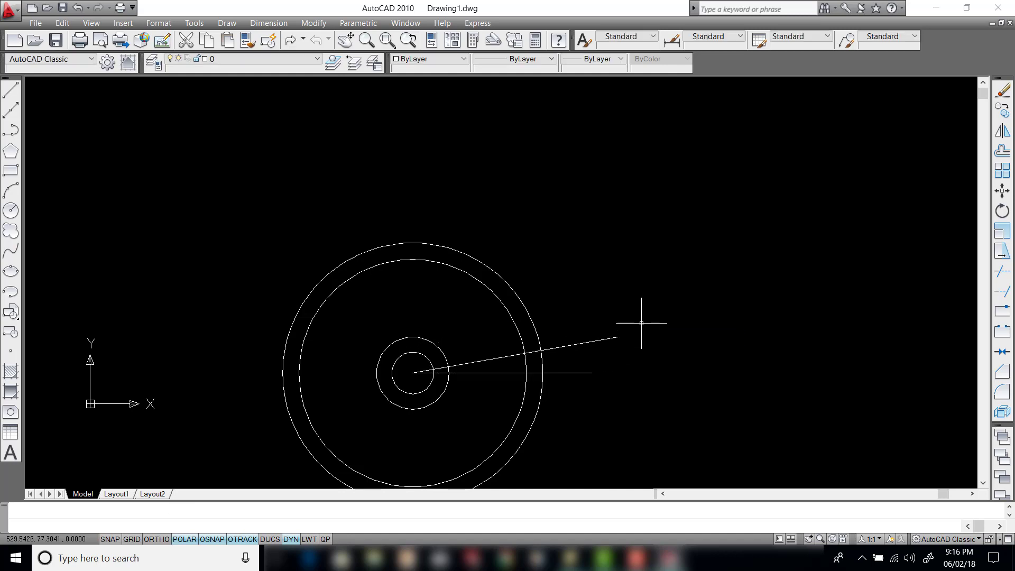
- Zoom in on the crossings and try a start-end-radius arc from the inner-ring point
scroll(568, 354, up, 2)
scroll(545, 353, up, 4)
middle_drag(541, 353, 524, 297)
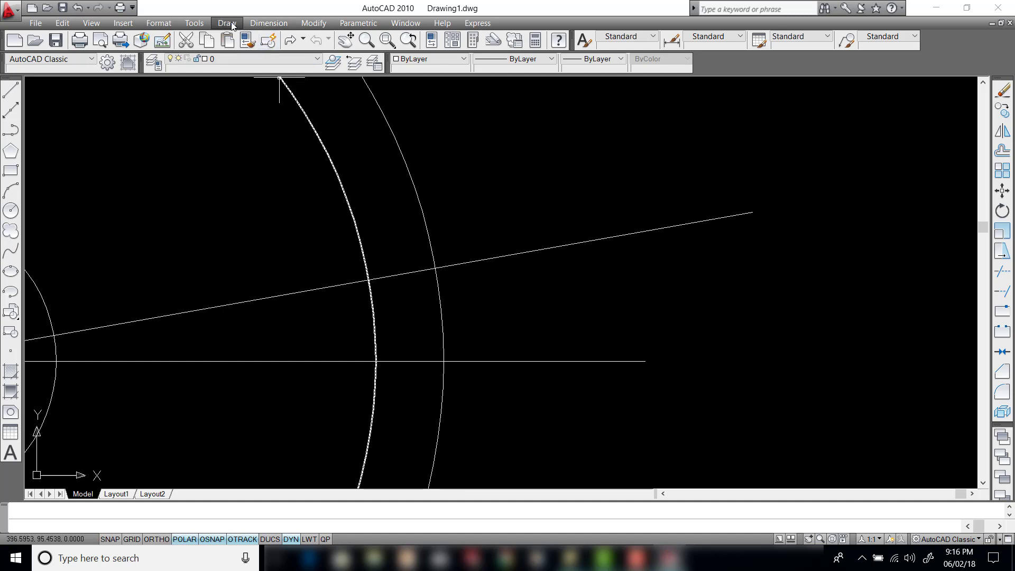
click(231, 24)
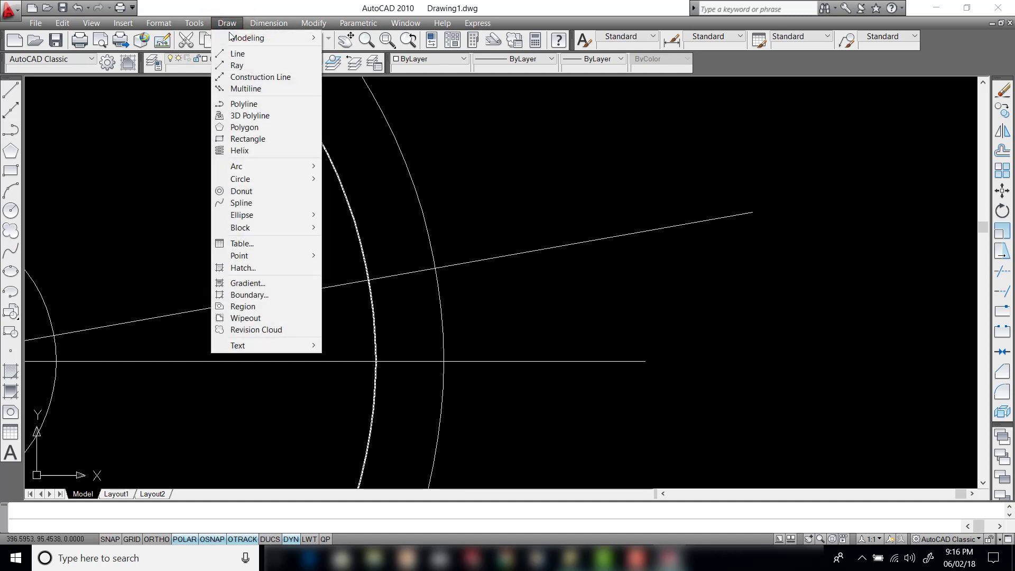
click(249, 167)
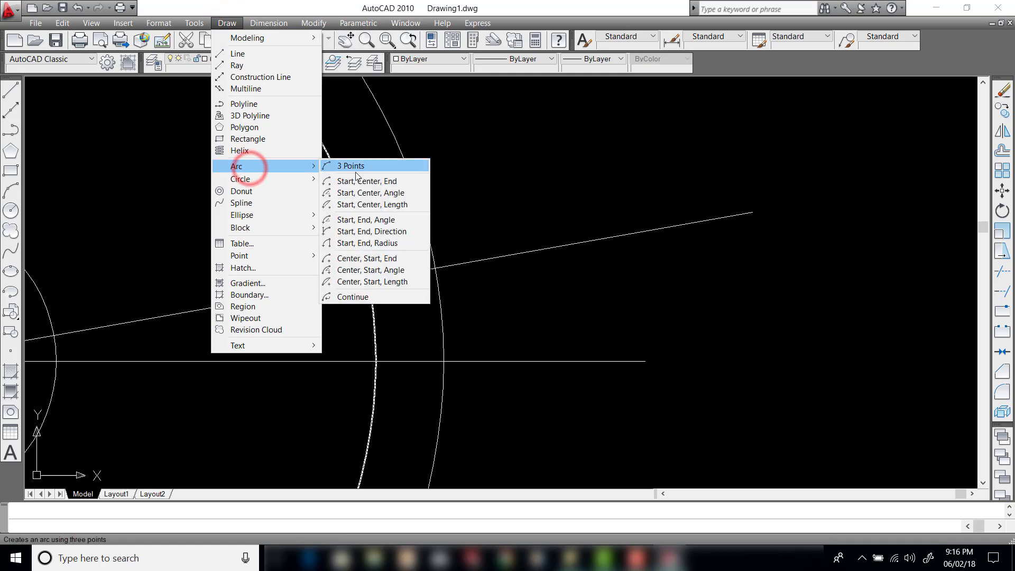
click(351, 245)
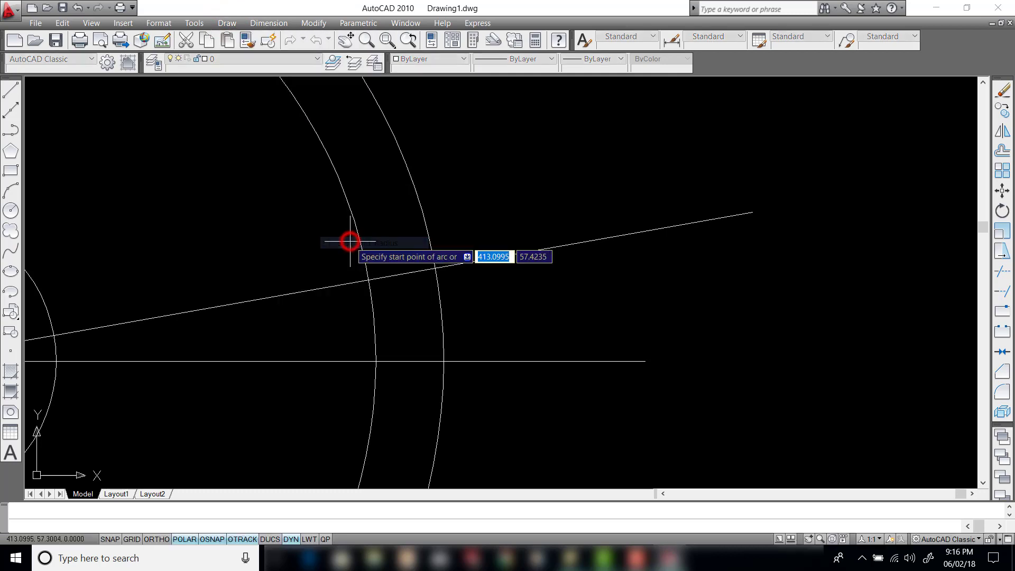
click(367, 281)
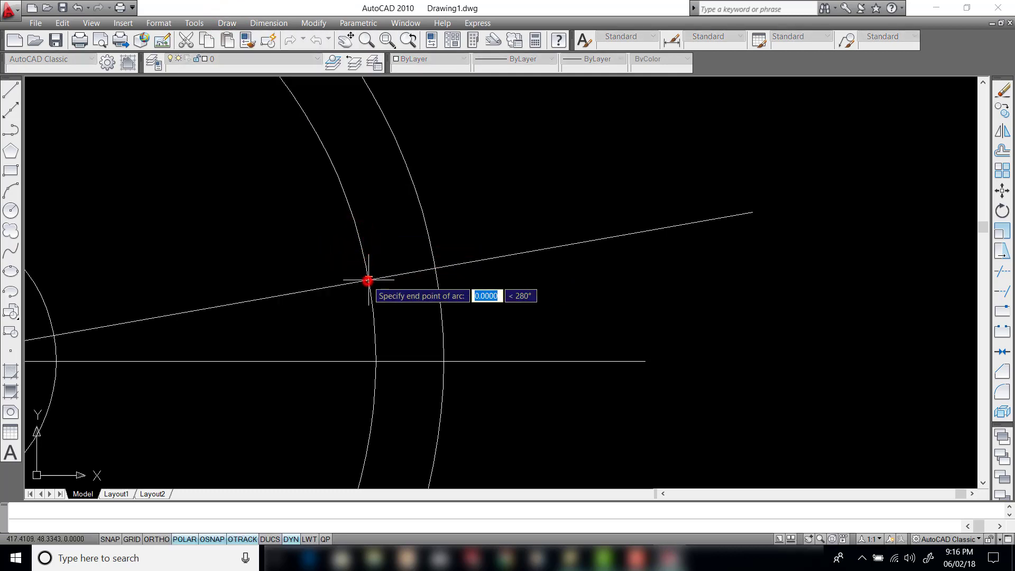
click(442, 358)
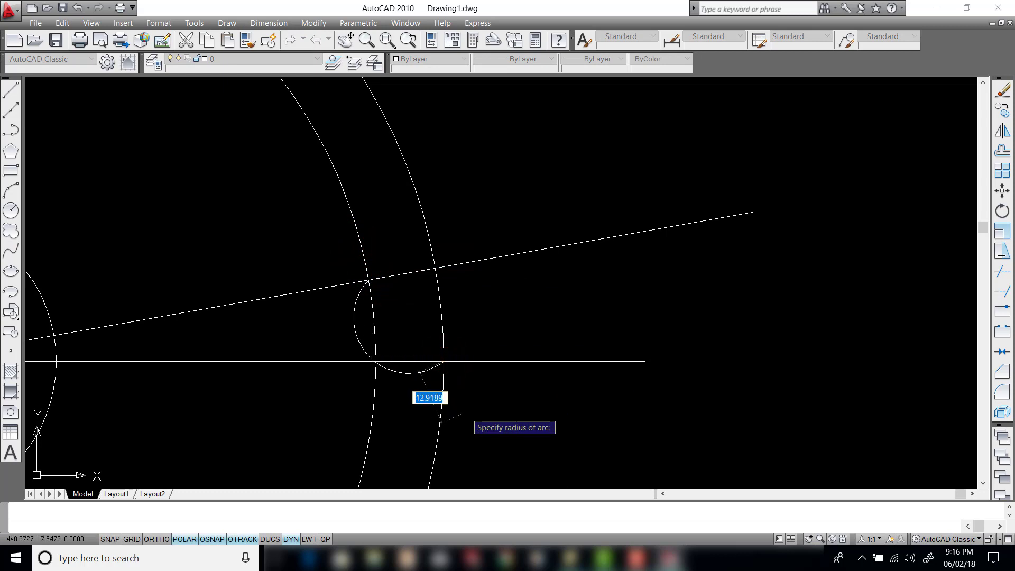
- Redraw the radius-40 arc from the outer-ring/horizontal crossing to the inner-ring/angled crossing
click(227, 23)
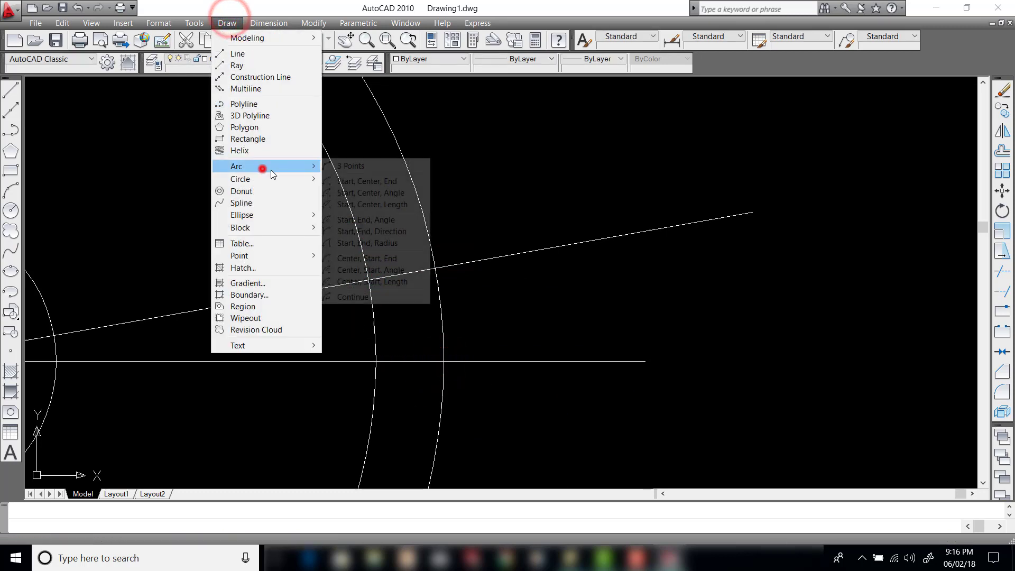
click(260, 166)
click(379, 242)
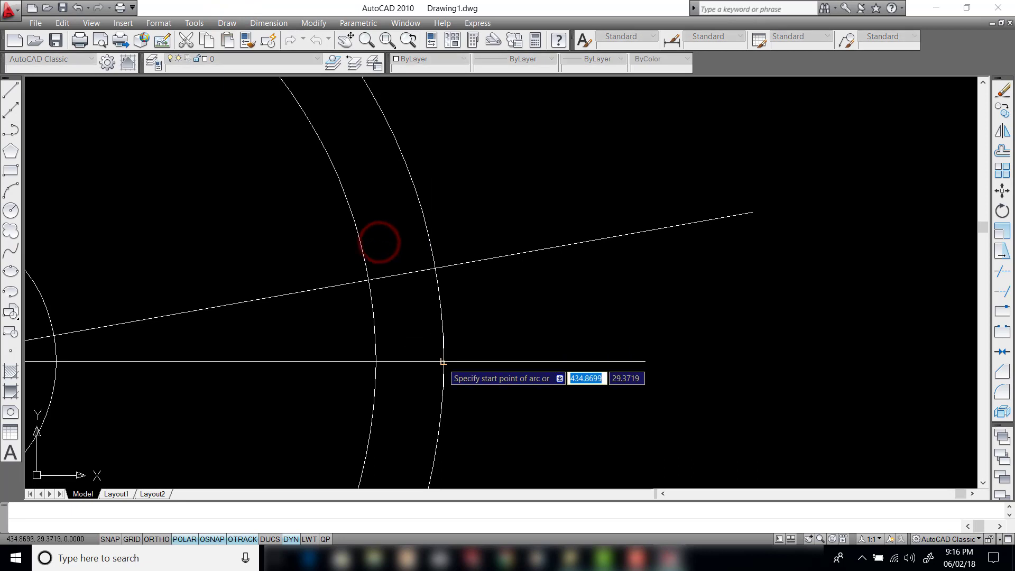
click(442, 361)
click(369, 281)
text(40.1)
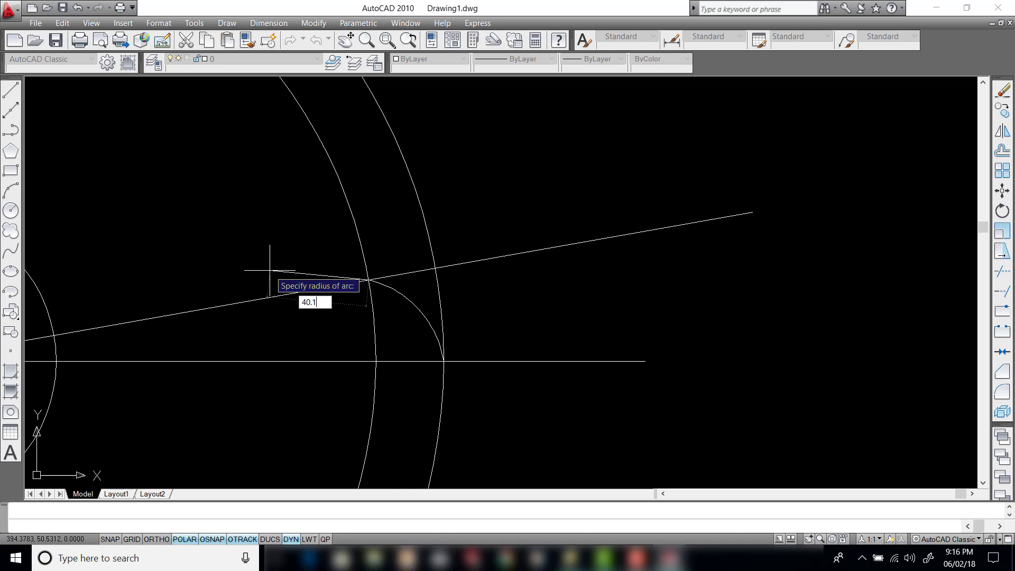
key(Return)
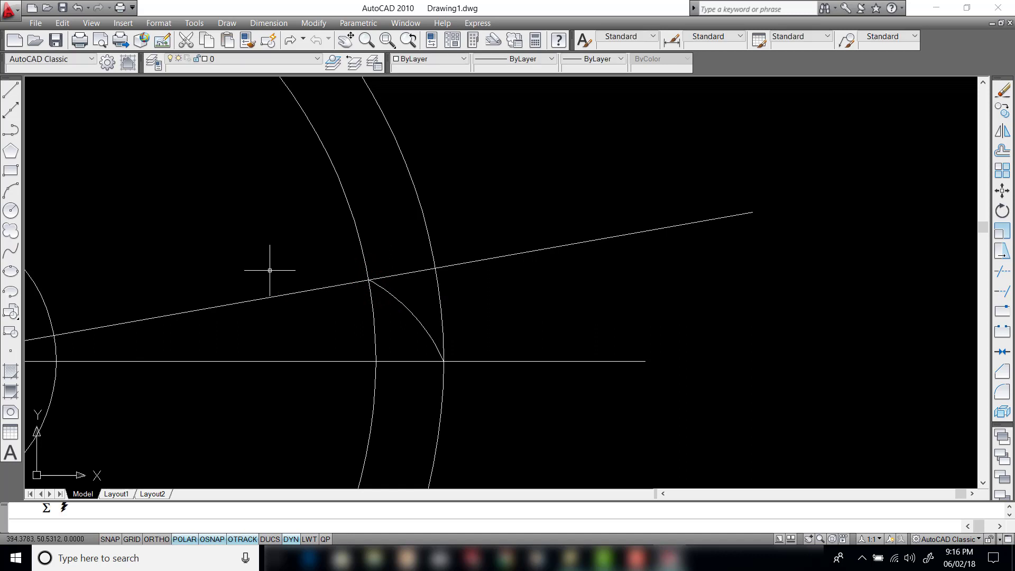
- Delete the horizontal and angled guide lines
scroll(299, 266, down, 2)
scroll(494, 244, down, 2)
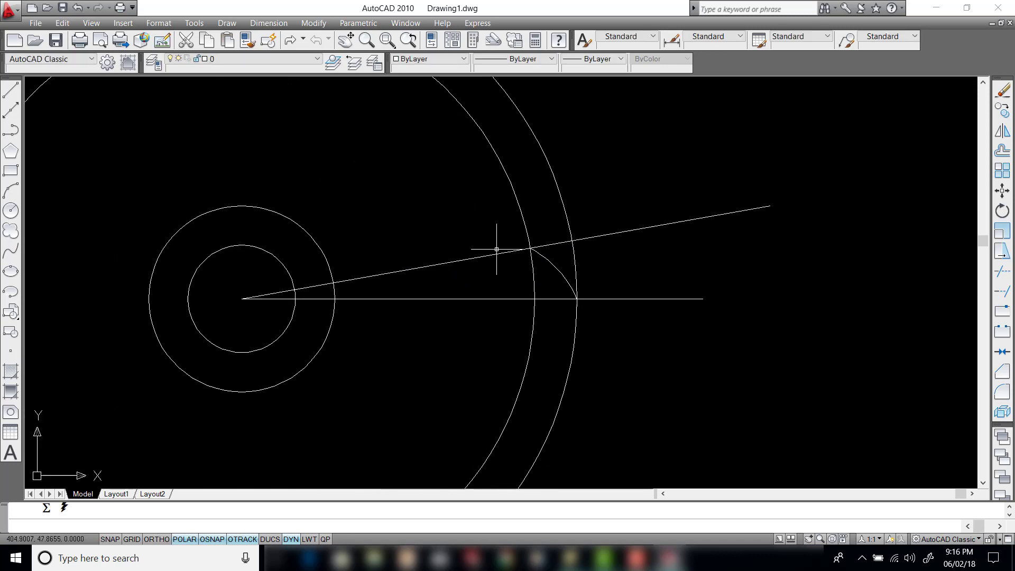
scroll(460, 249, down, 3)
middle_drag(460, 249, 451, 272)
click(451, 272)
click(420, 351)
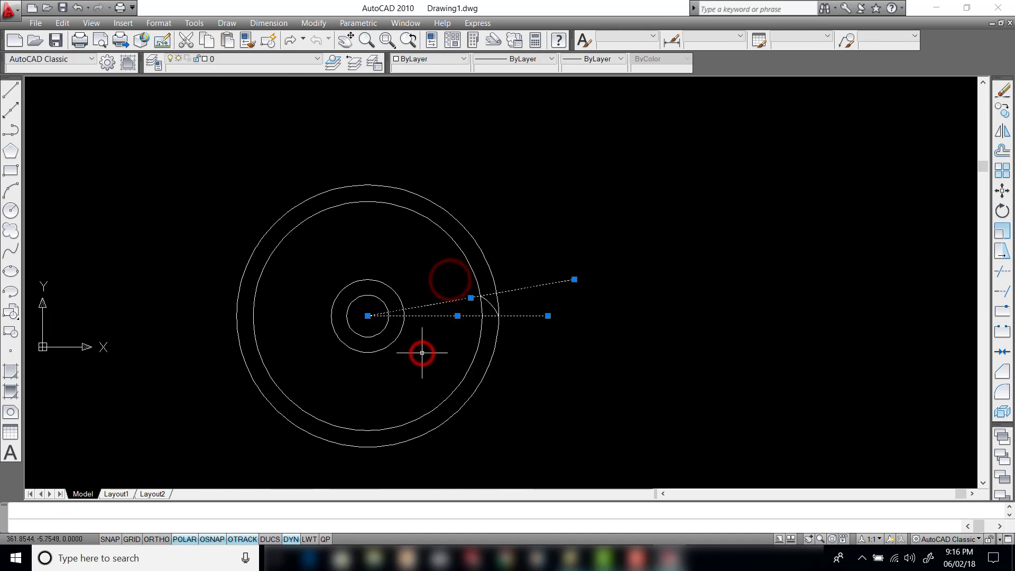
key(Delete)
text(AR)
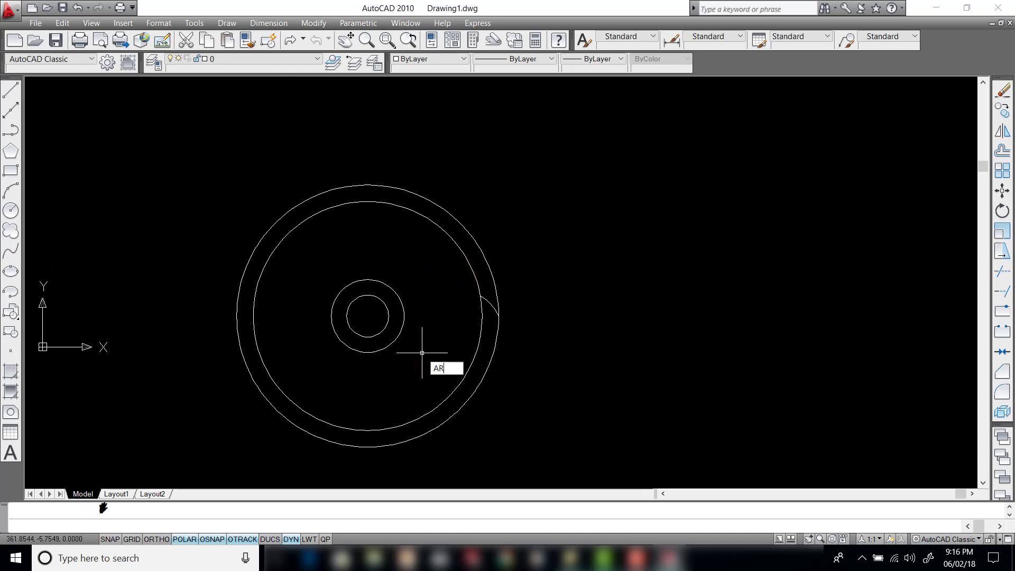
- Polar-array the tooth arc 36 times around the circles' centre
key(Return)
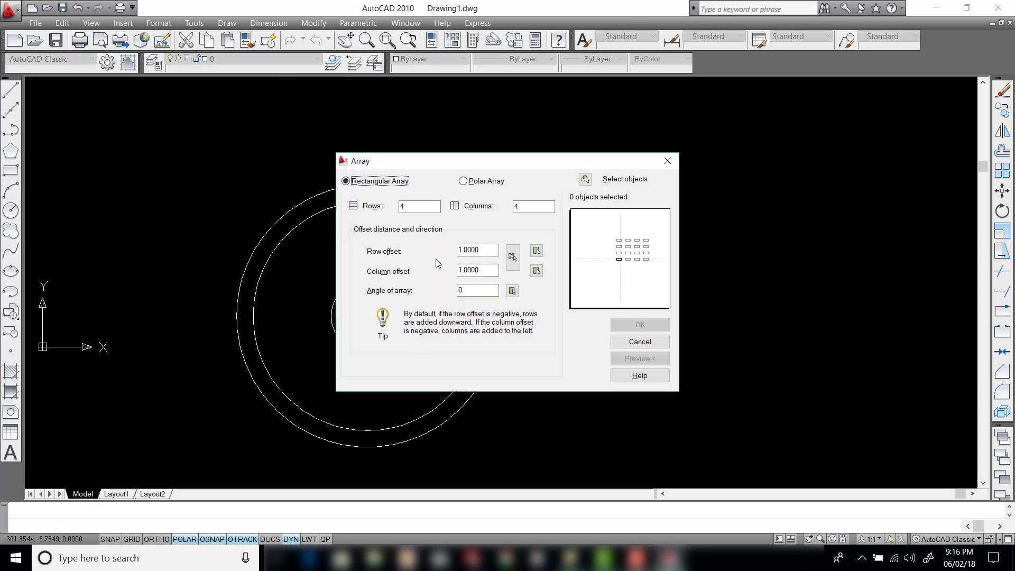
click(488, 184)
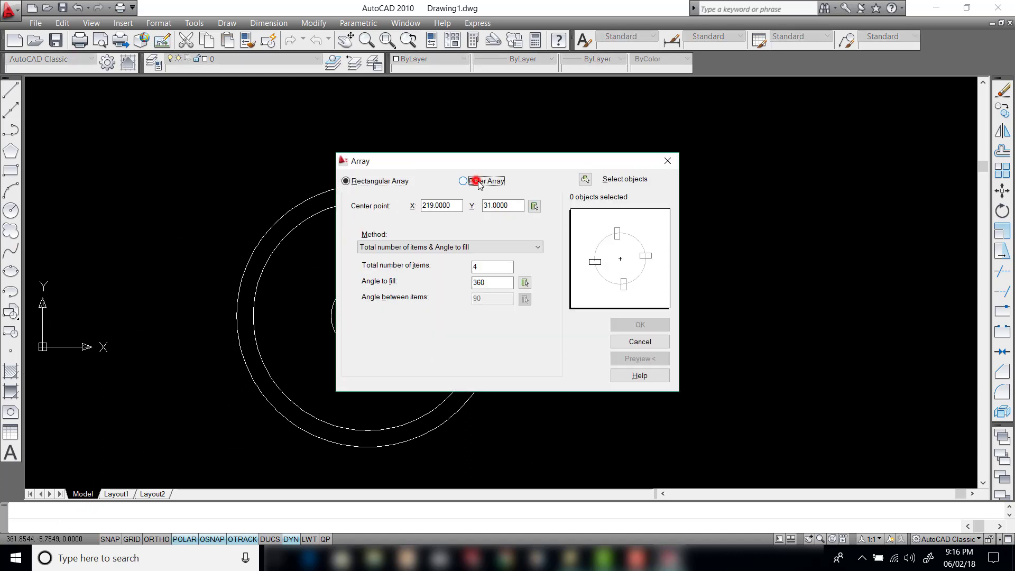
click(535, 205)
click(367, 315)
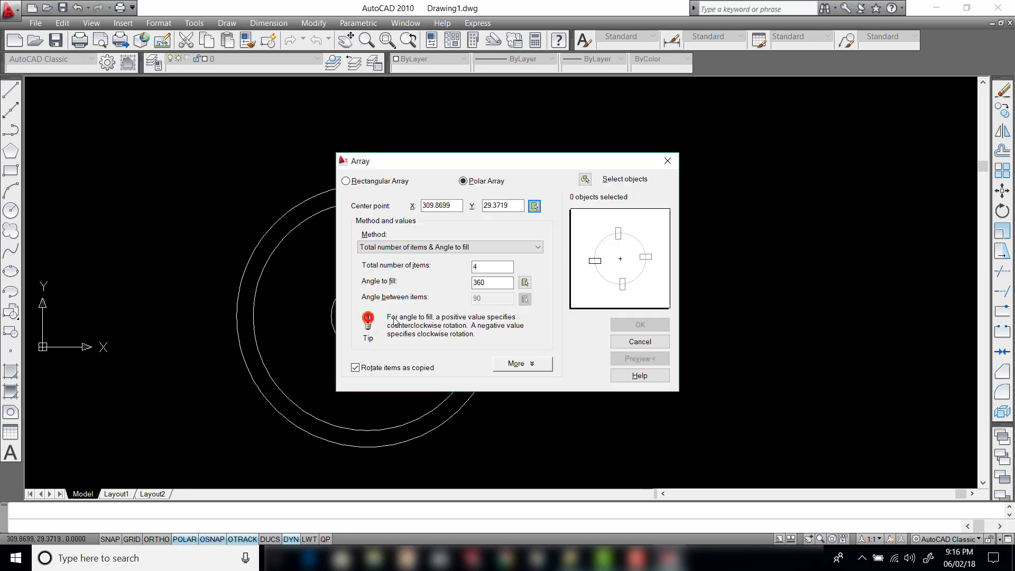
click(585, 178)
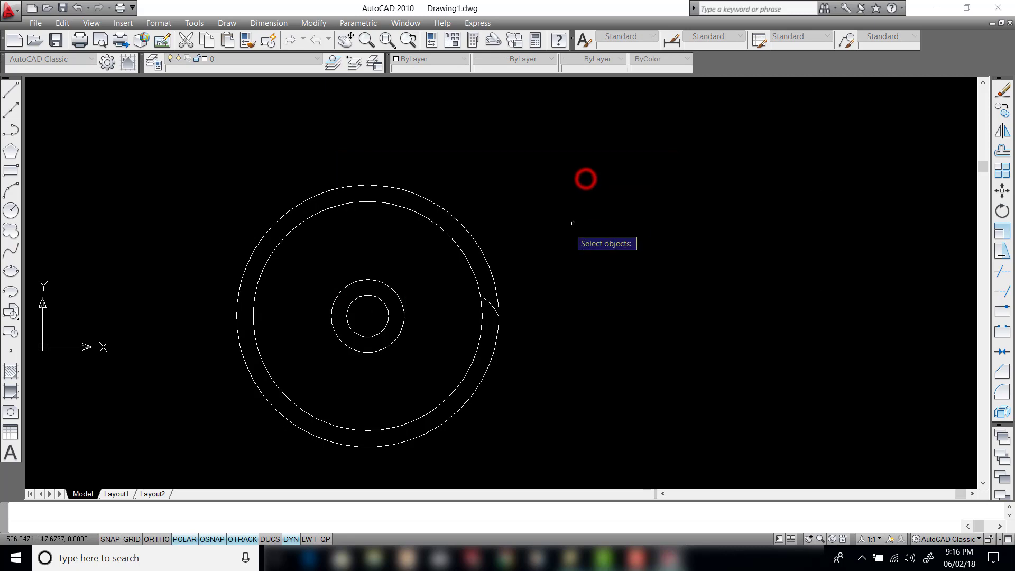
click(491, 305)
key(Return)
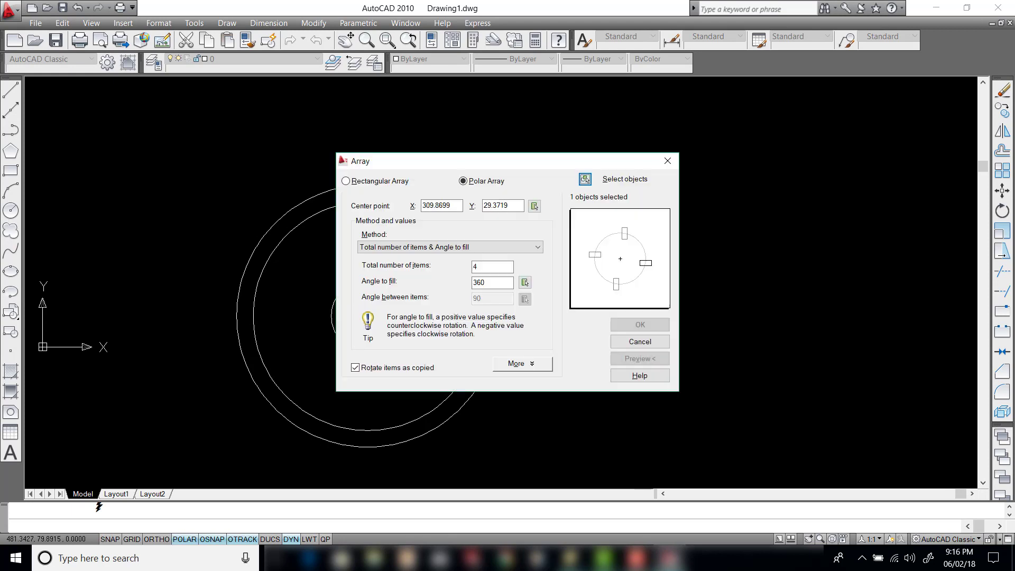
text(36)
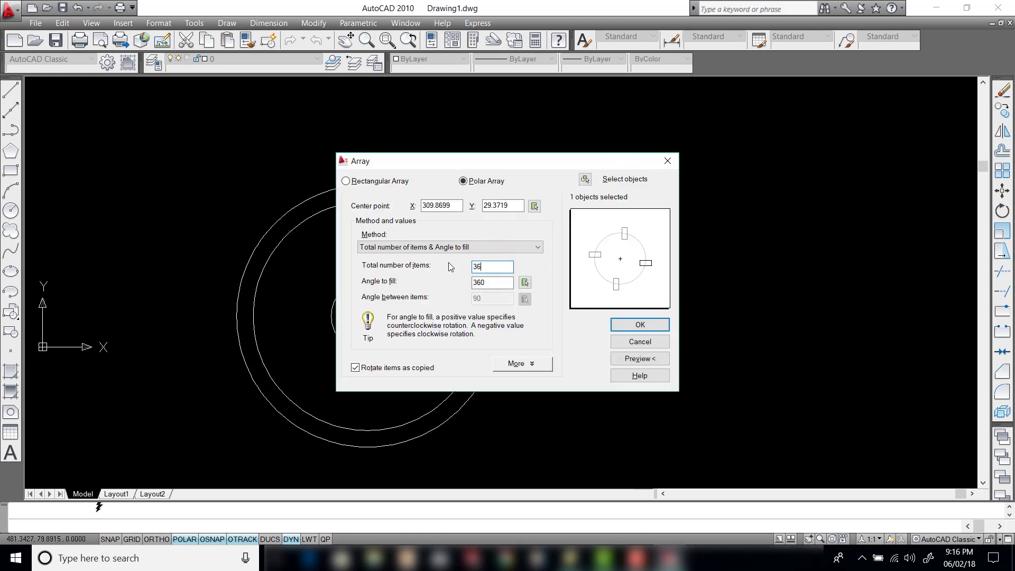
click(639, 324)
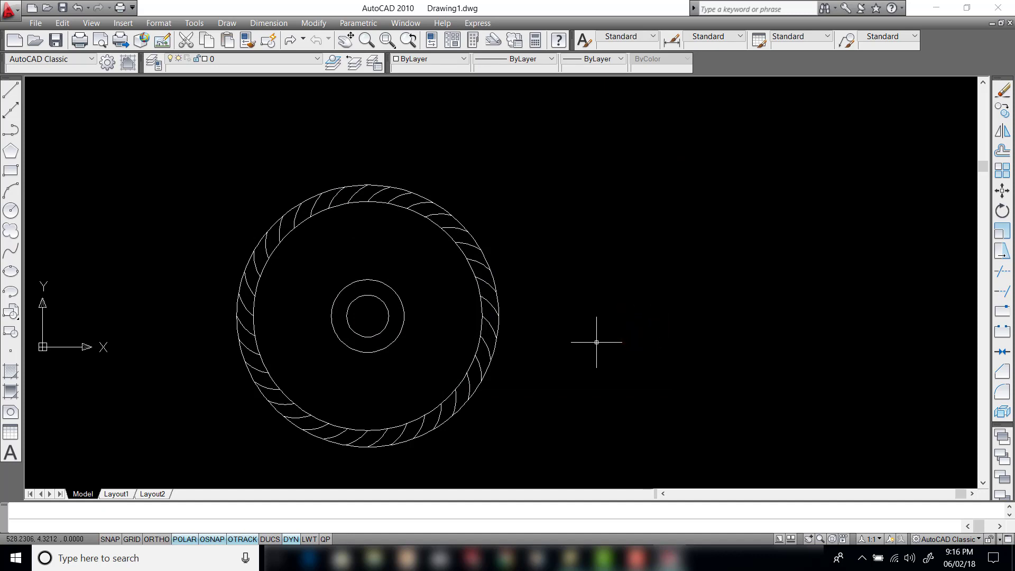
scroll(331, 206, up, 5)
- Draw a radius-40 start-end-radius arc from the outer ring near the top to the inner ring
click(227, 23)
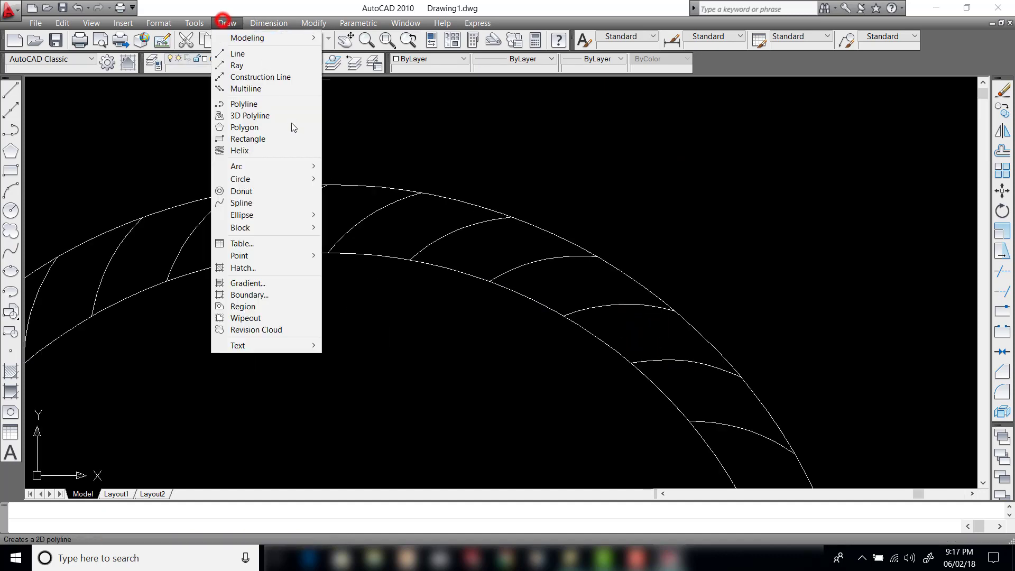
click(280, 165)
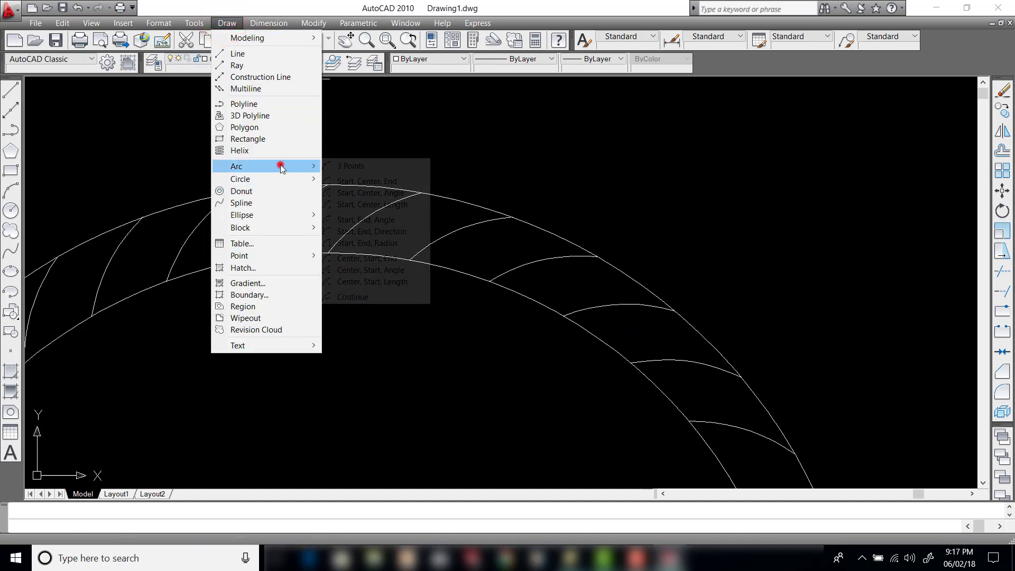
click(372, 242)
click(421, 194)
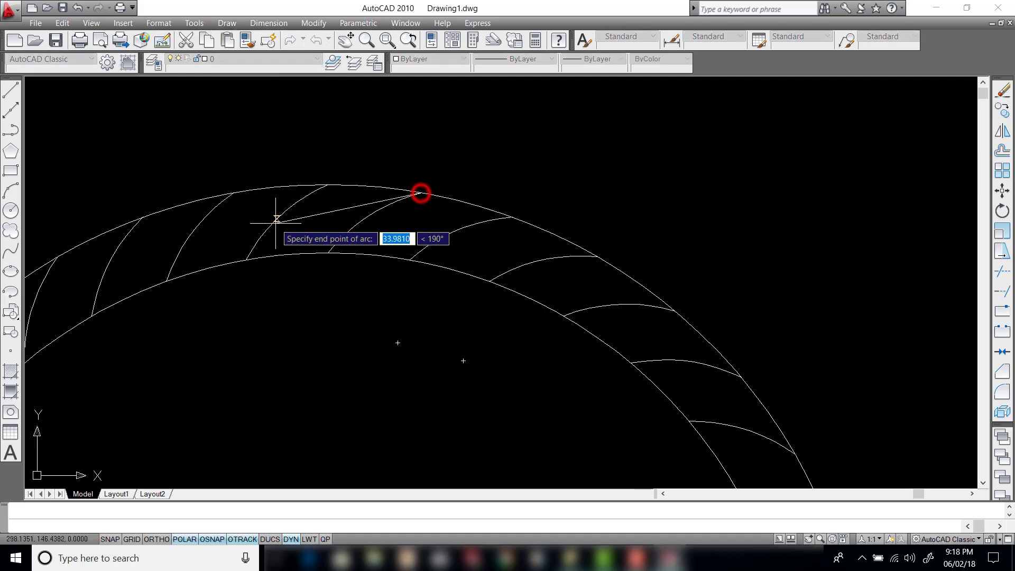
click(245, 260)
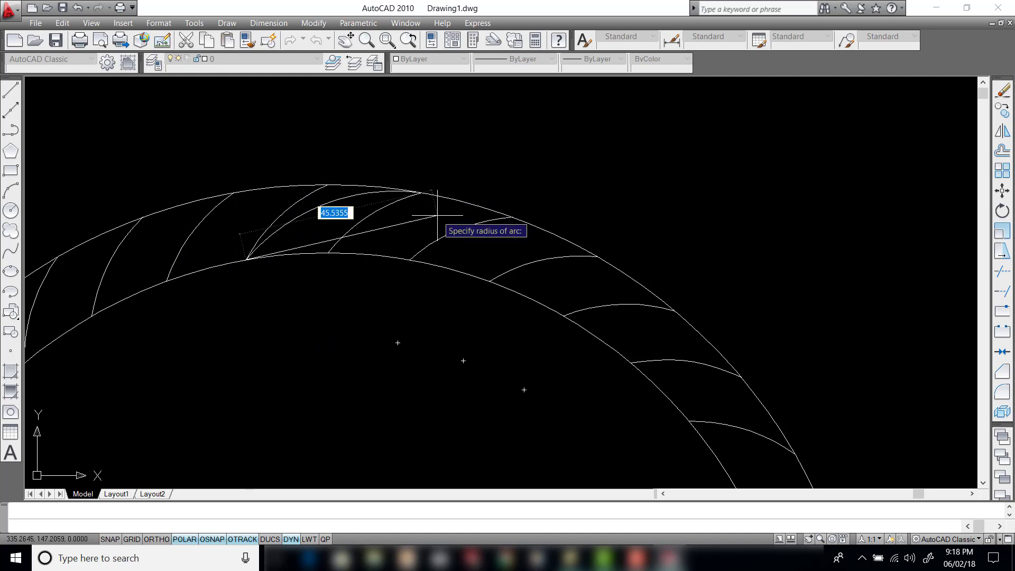
text(40)
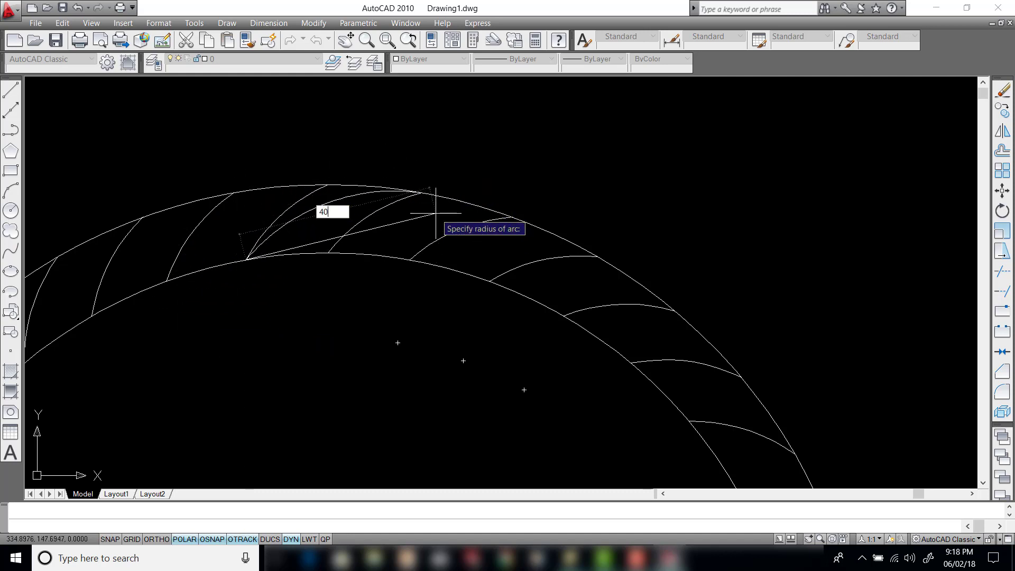
key(Return)
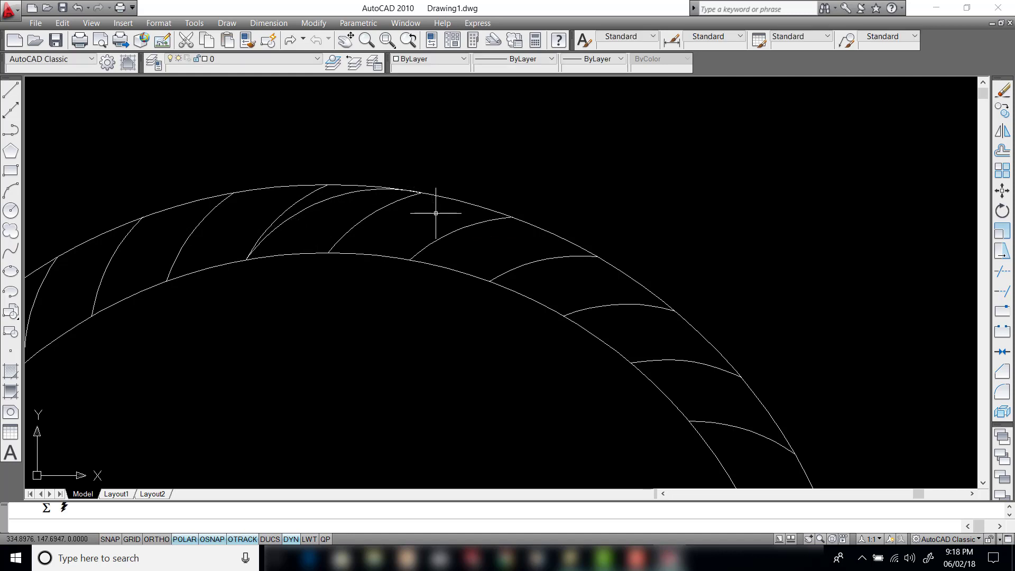
- Polar-array the new arc 36 times around the hub centre
scroll(438, 270, down, 3)
scroll(534, 306, down, 1)
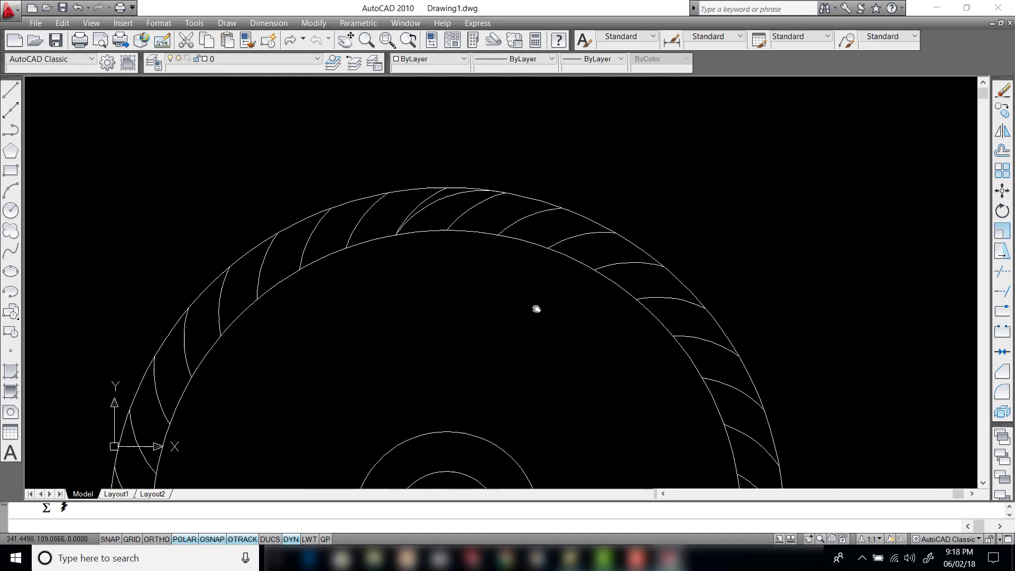
scroll(534, 306, down, 2)
middle_drag(521, 290, 490, 204)
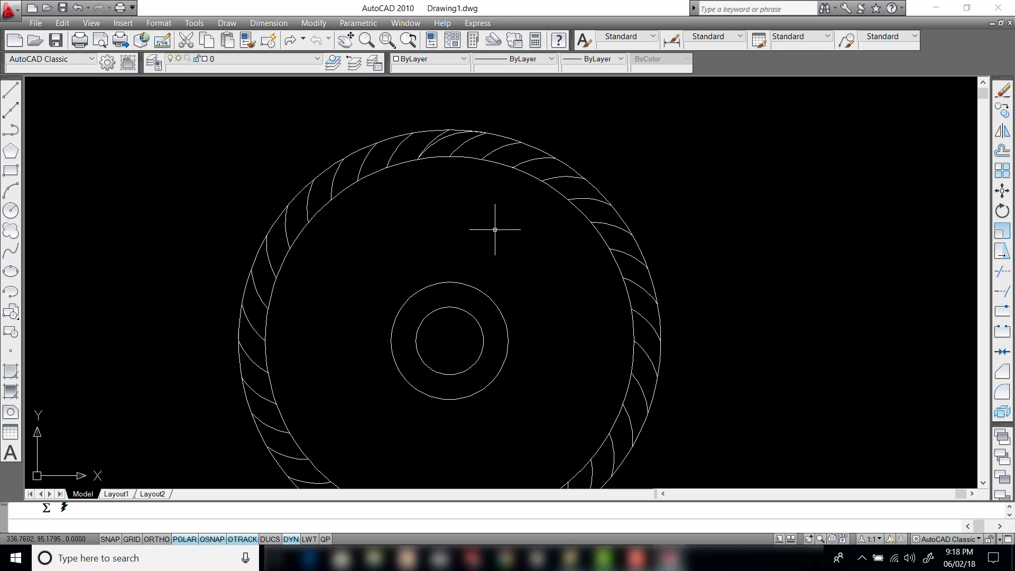
text(AR)
key(Return)
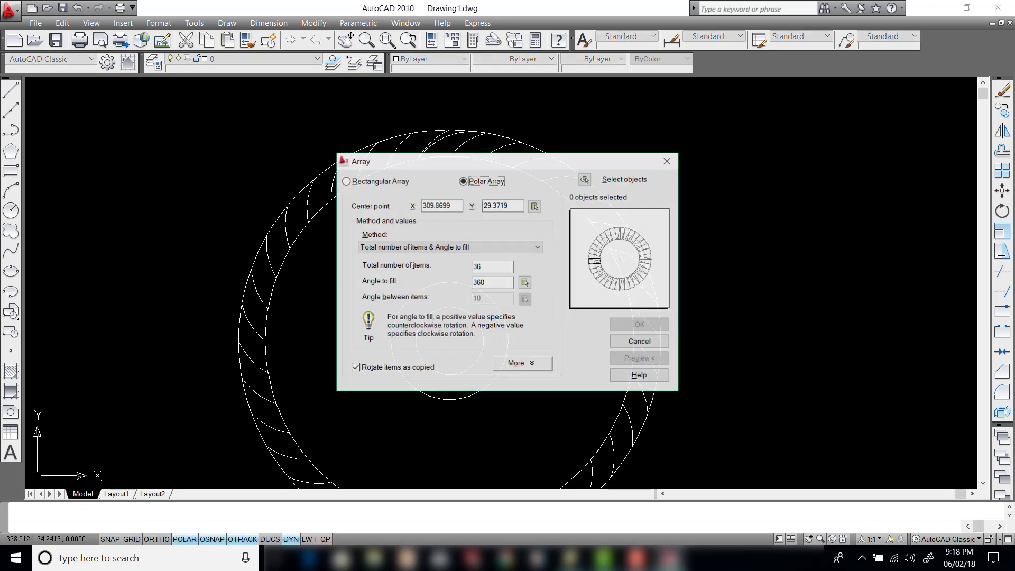
click(534, 205)
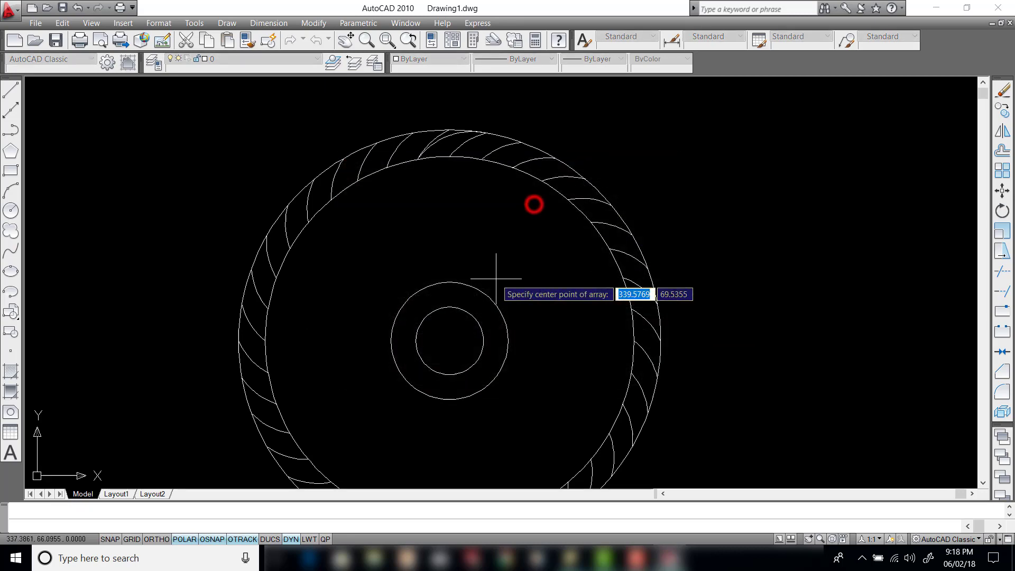
click(450, 340)
click(584, 179)
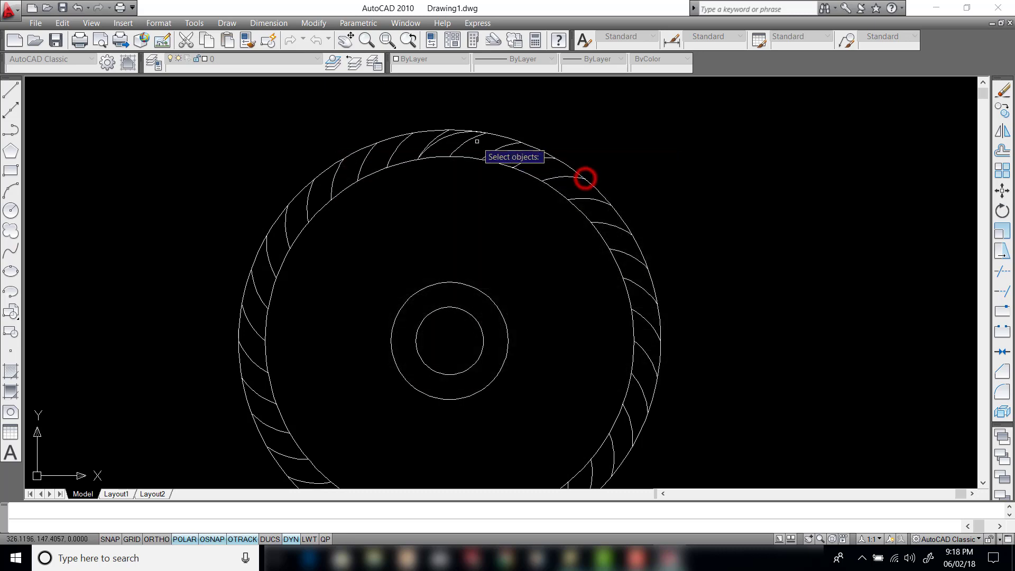
click(452, 135)
key(Return)
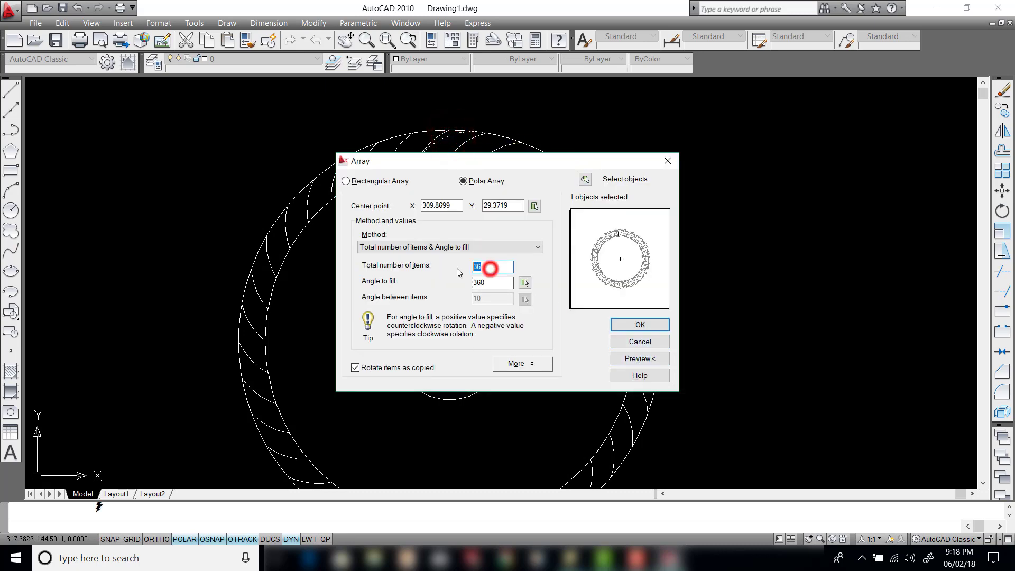
click(639, 324)
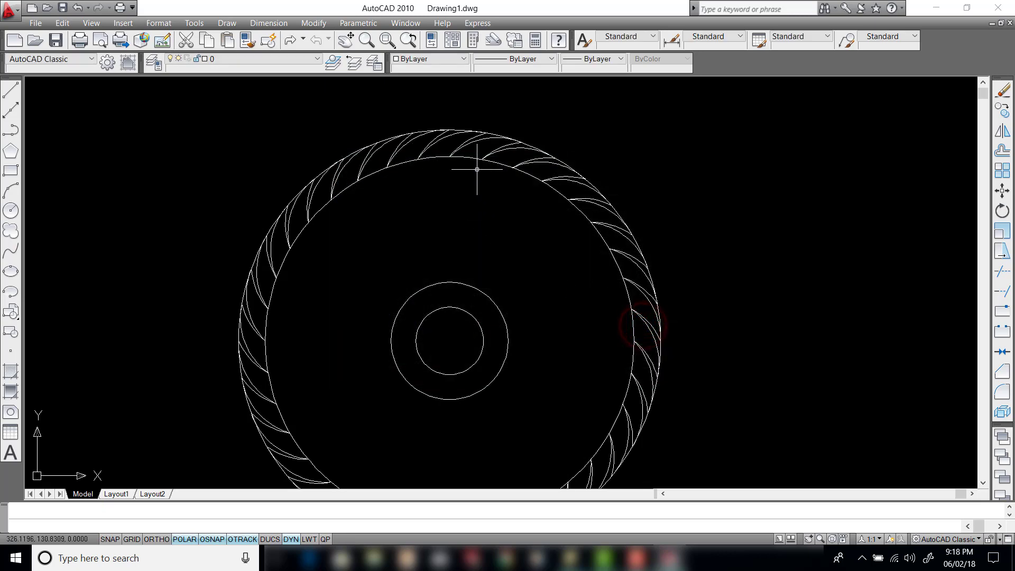
- Erase the two ring circles and centre the finished saw blade in view
click(467, 158)
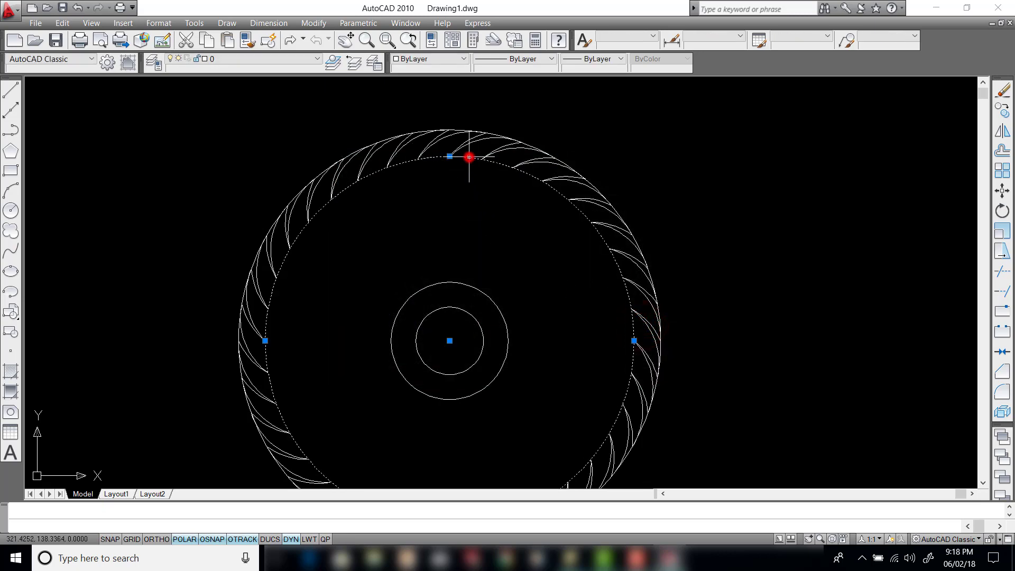
click(491, 132)
click(1003, 91)
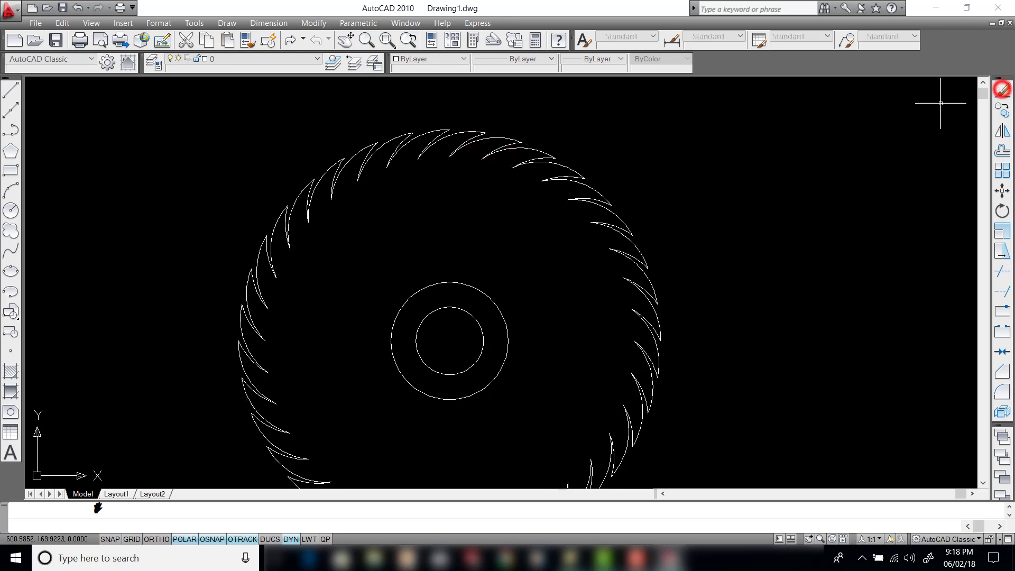
scroll(725, 322, down, 3)
scroll(724, 328, up, 3)
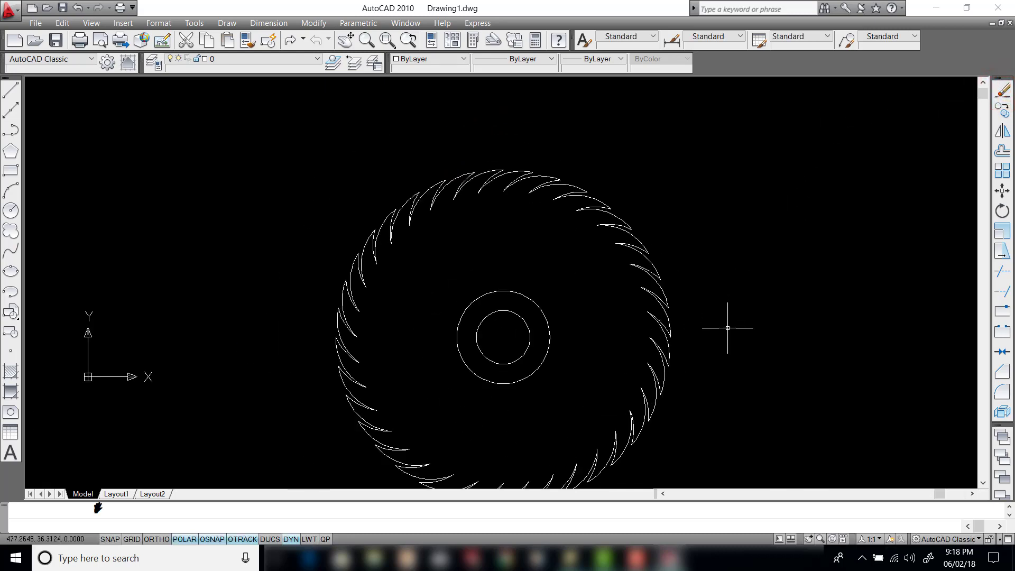
middle_drag(725, 328, 690, 282)
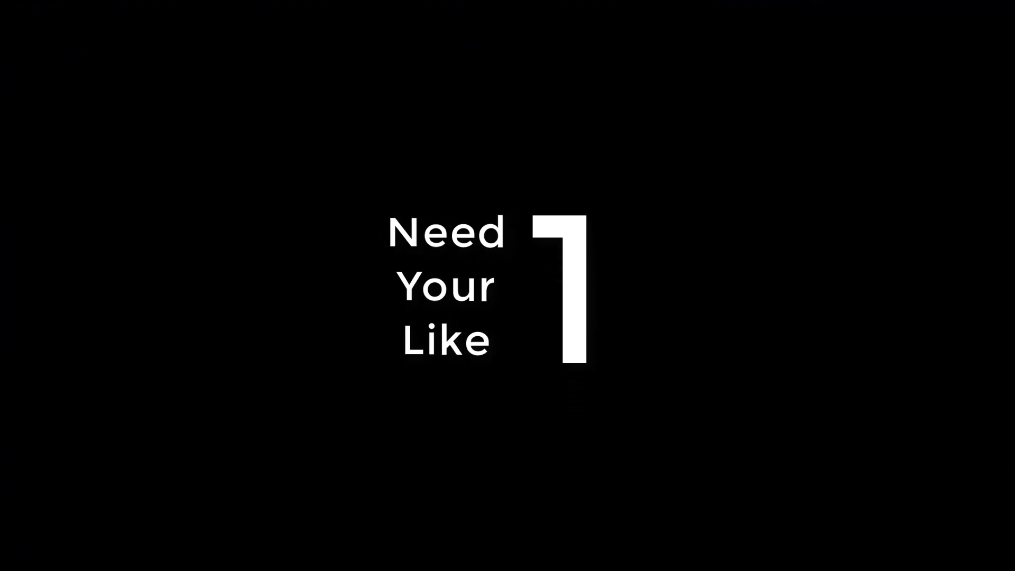